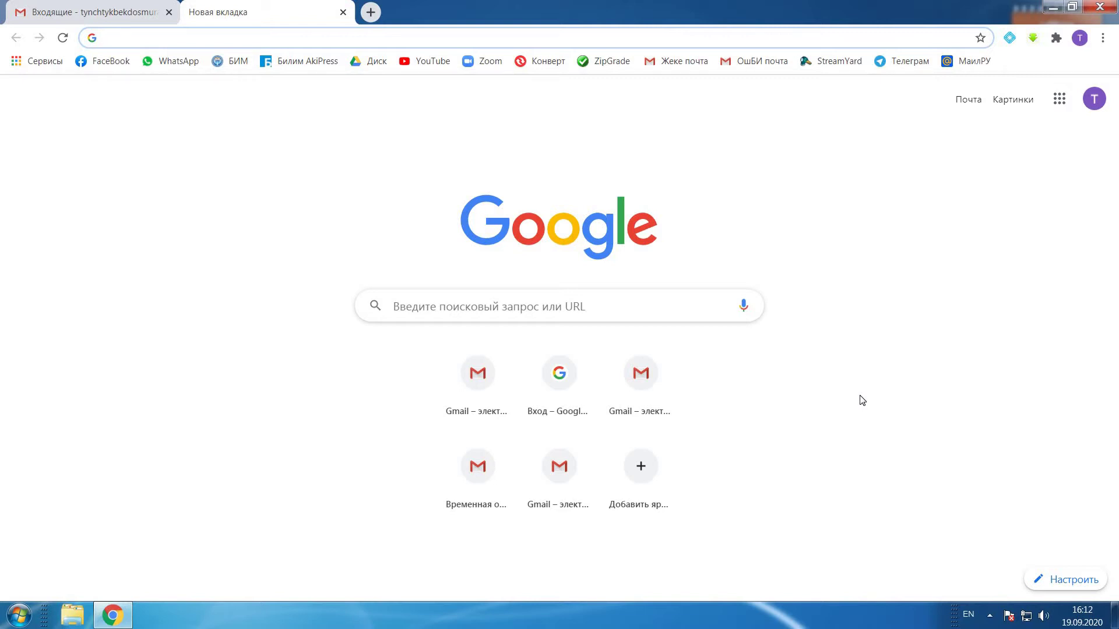
pyautogui.click(569, 307)
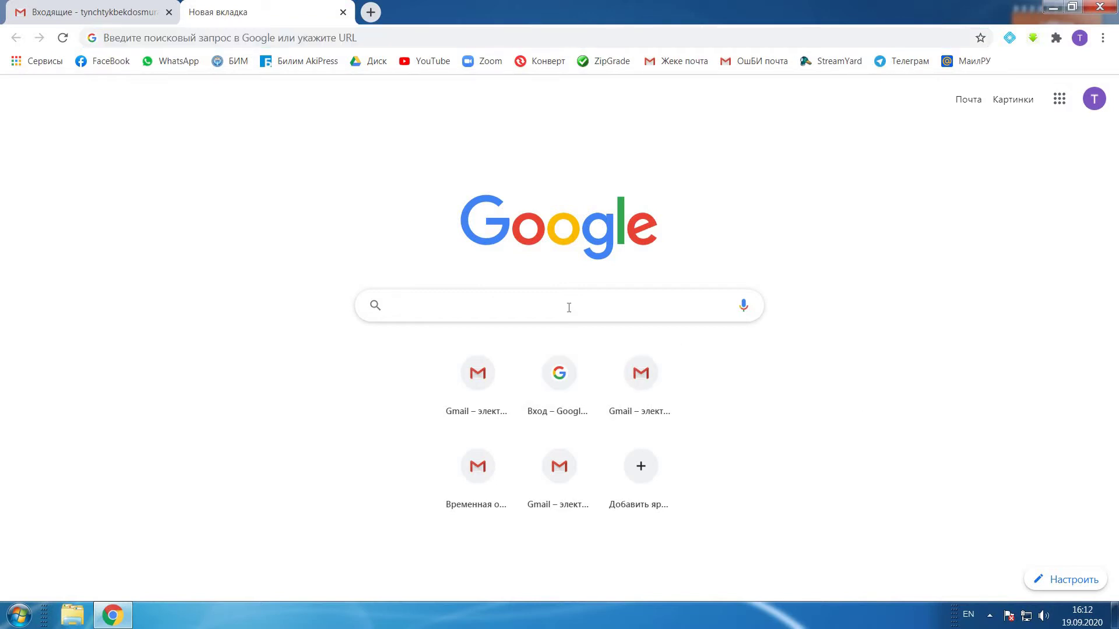
pyautogui.click(409, 37)
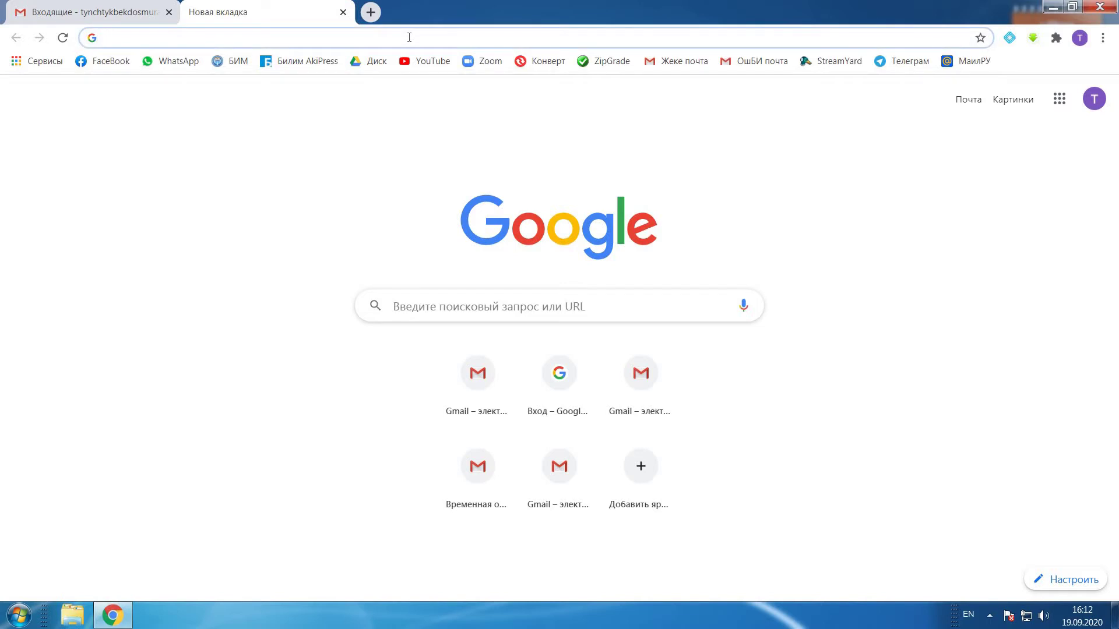
pyautogui.write('www')
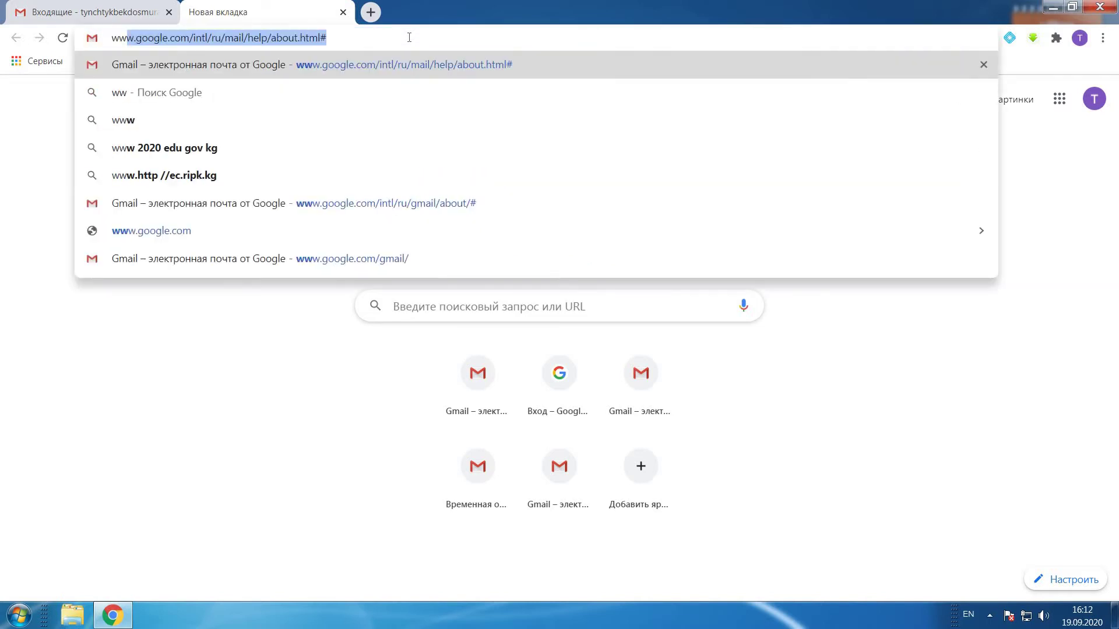
pyautogui.write('.me')
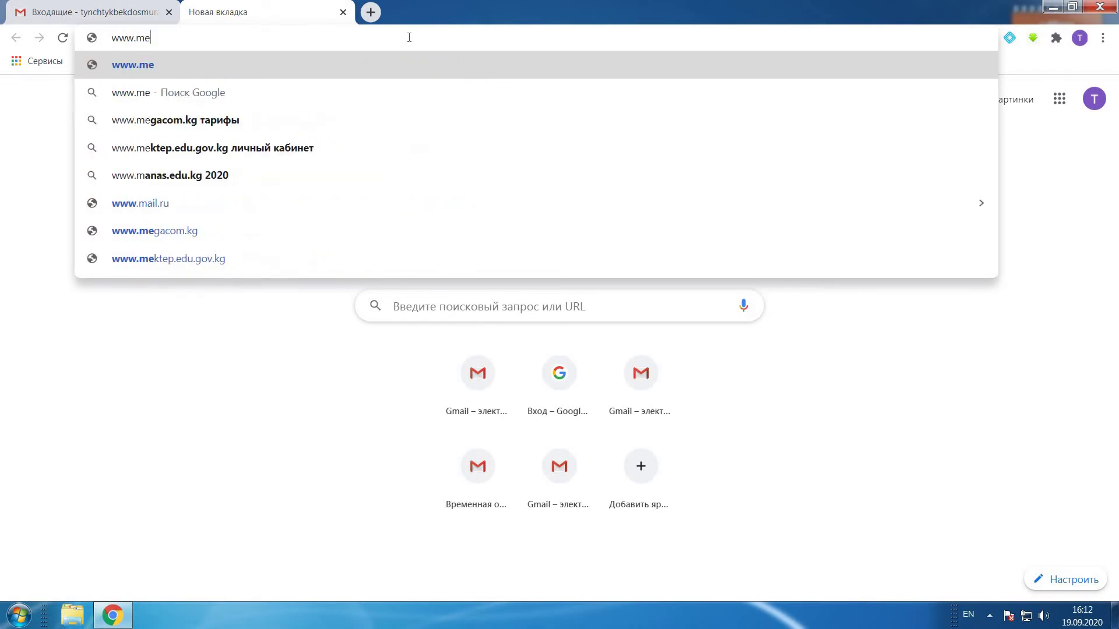
pyautogui.write('diasa')
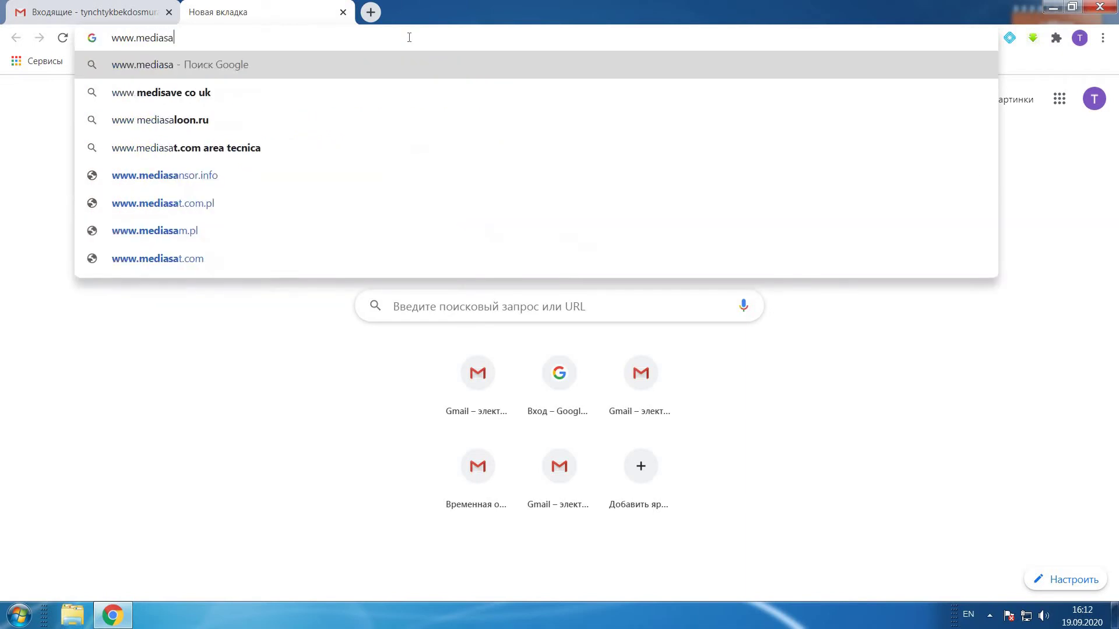
pyautogui.write('bak.org')
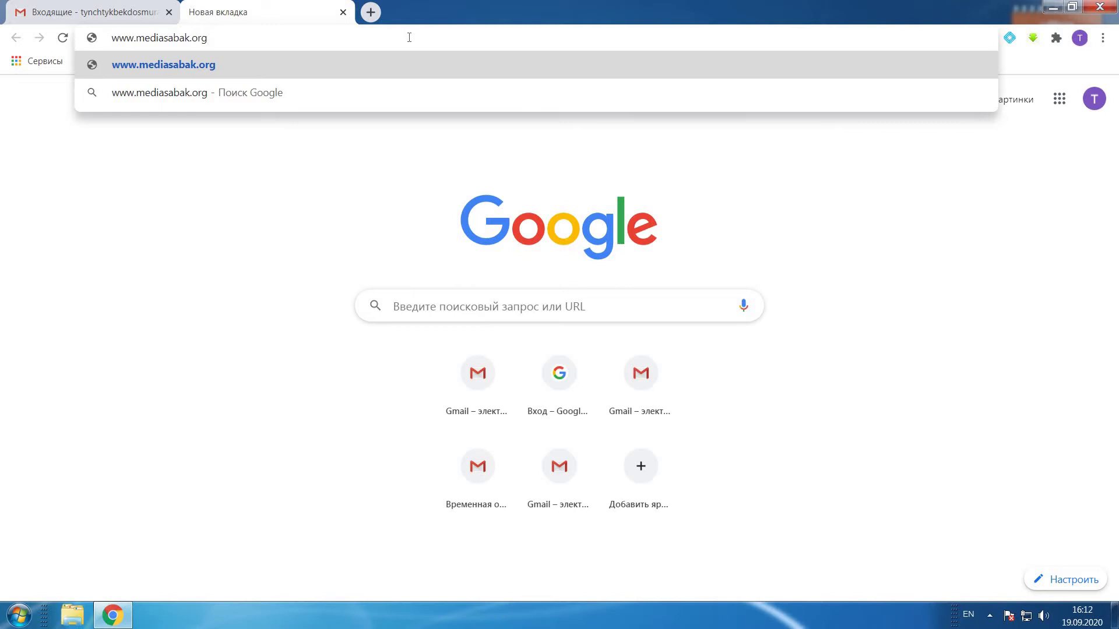
pyautogui.press('Return')
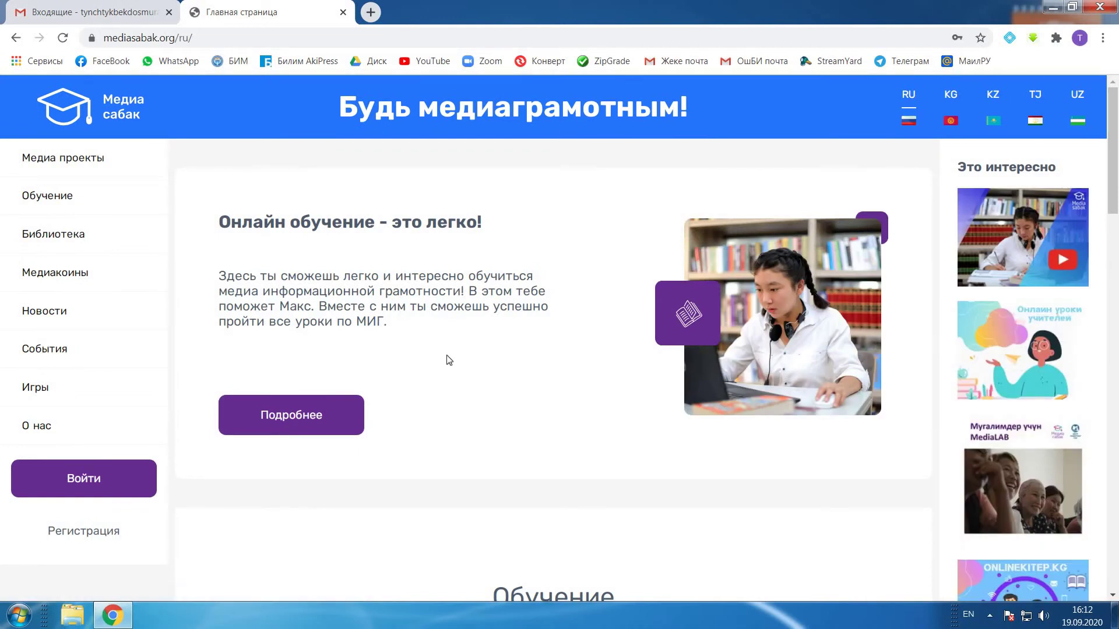
# Step: Open the Регистрация form from the left menu and select part of the prefilled e-mail
pyautogui.scroll(-5, 506, 362)
pyautogui.scroll(5, 502, 355)
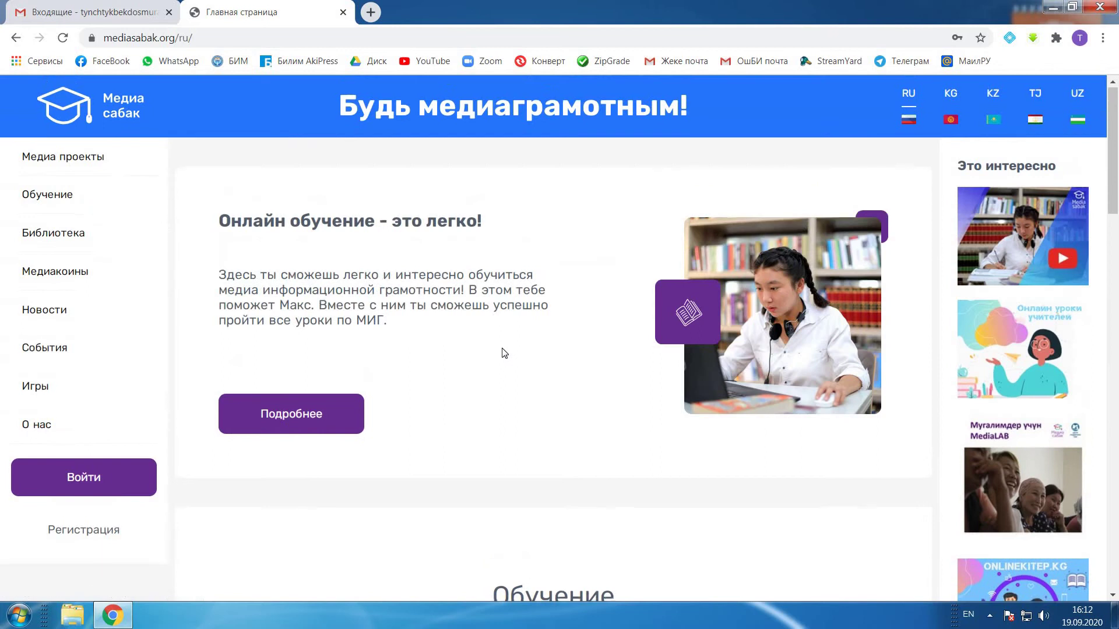
pyautogui.scroll(-2, 117, 393)
pyautogui.click(81, 395)
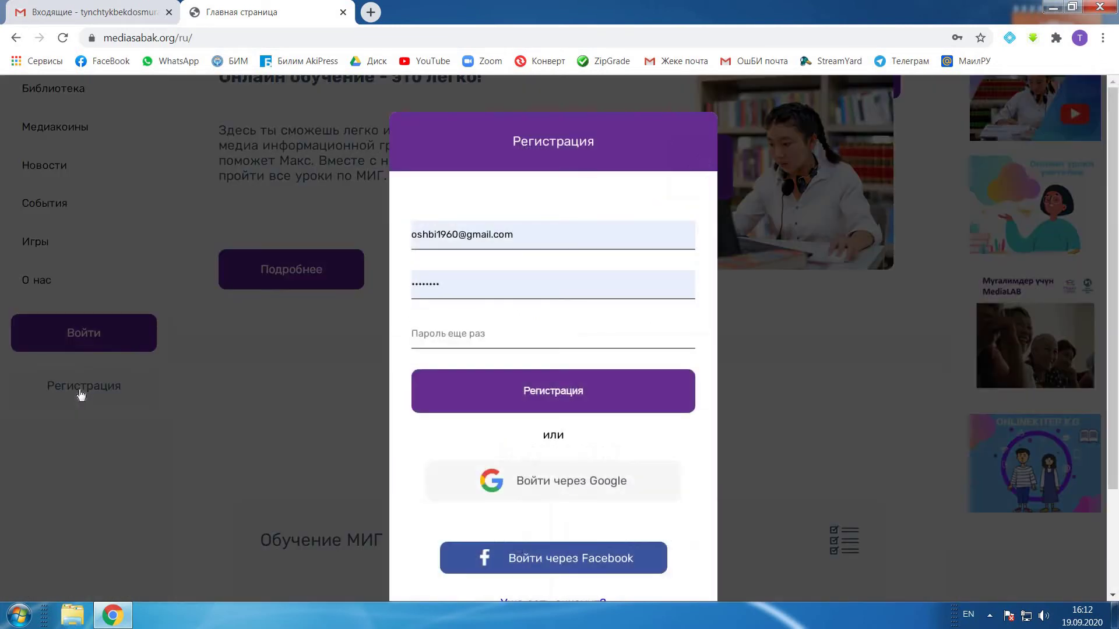
pyautogui.click(468, 234)
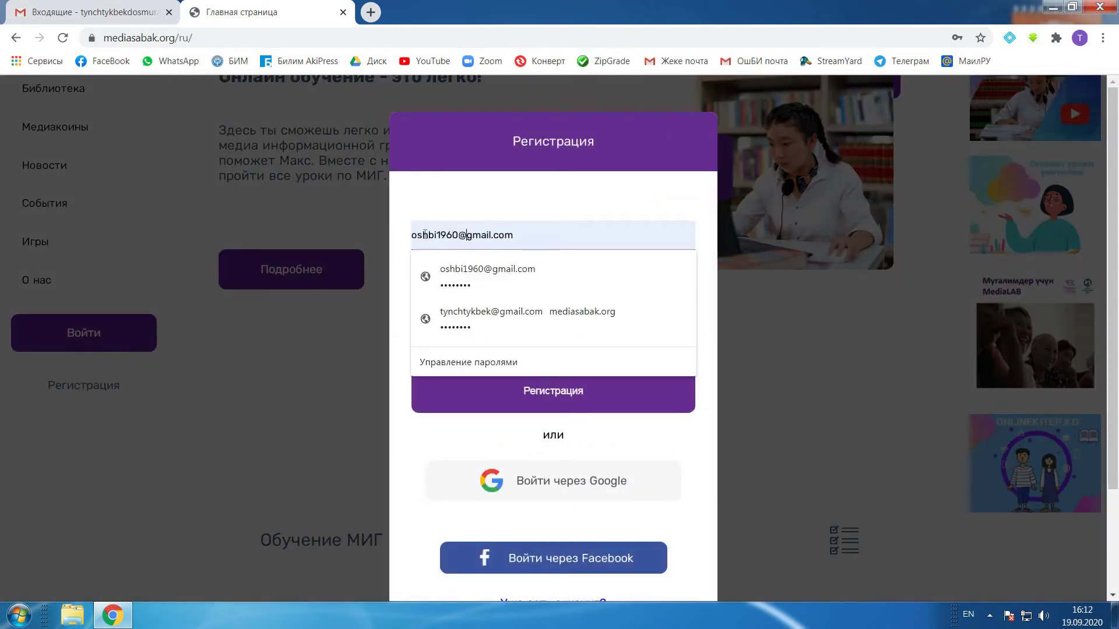
pyautogui.moveTo(468, 235); pyautogui.dragTo(413, 235)
# Step: Copy the Gmail account's e-mail address, then select the old address in the registration form
pyautogui.click(108, 19)
pyautogui.click(1098, 109)
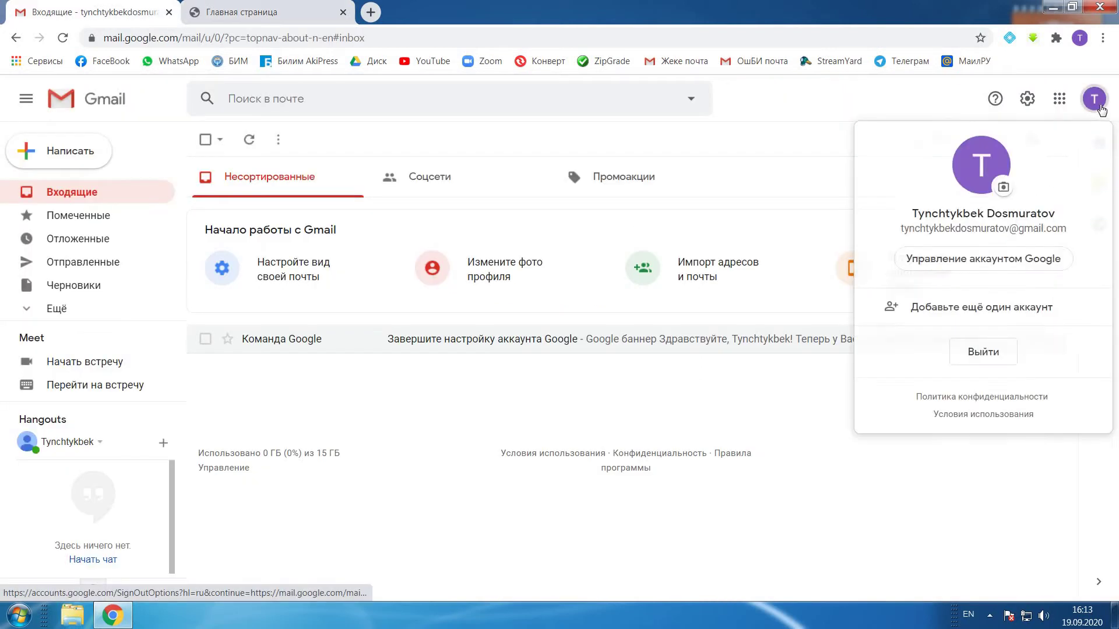
pyautogui.tripleClick(902, 232)
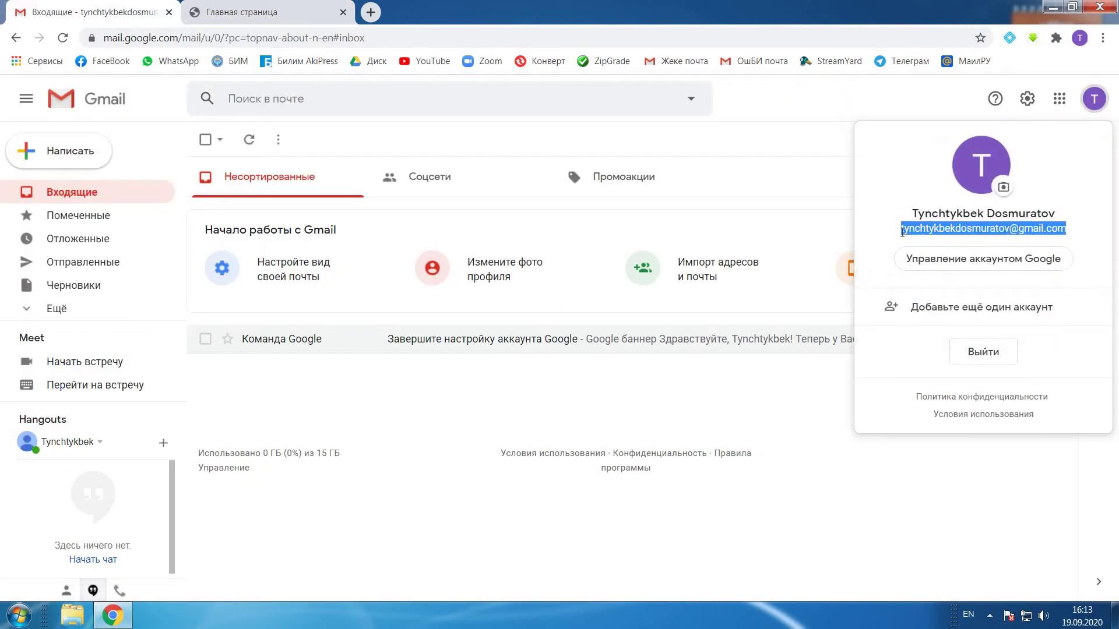
pyautogui.rightClick(910, 232)
pyautogui.click(911, 240)
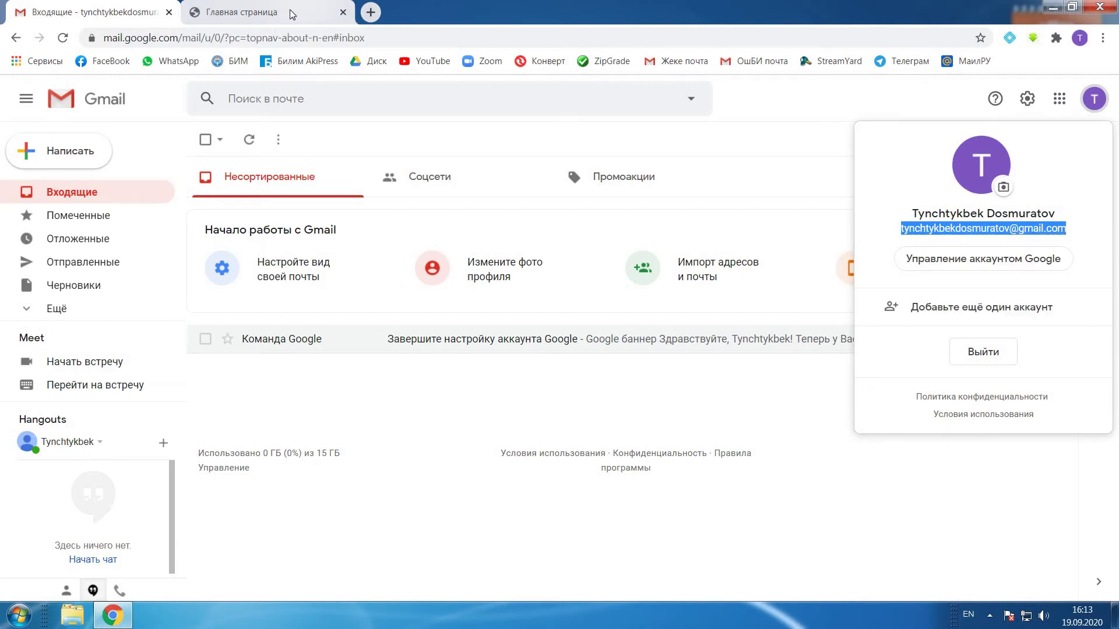
pyautogui.click(263, 11)
pyautogui.hotkey('ctrl', 'a')
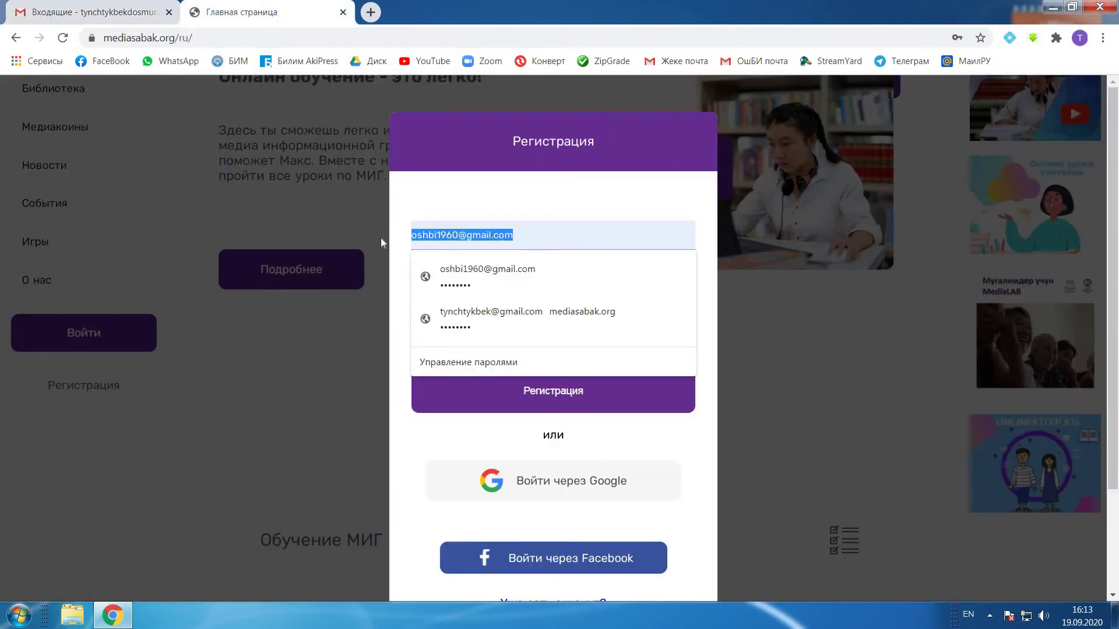
# Step: Paste the Gmail address into the e-mail field and enter a new password twice
pyautogui.hotkey('ctrl', 'v')
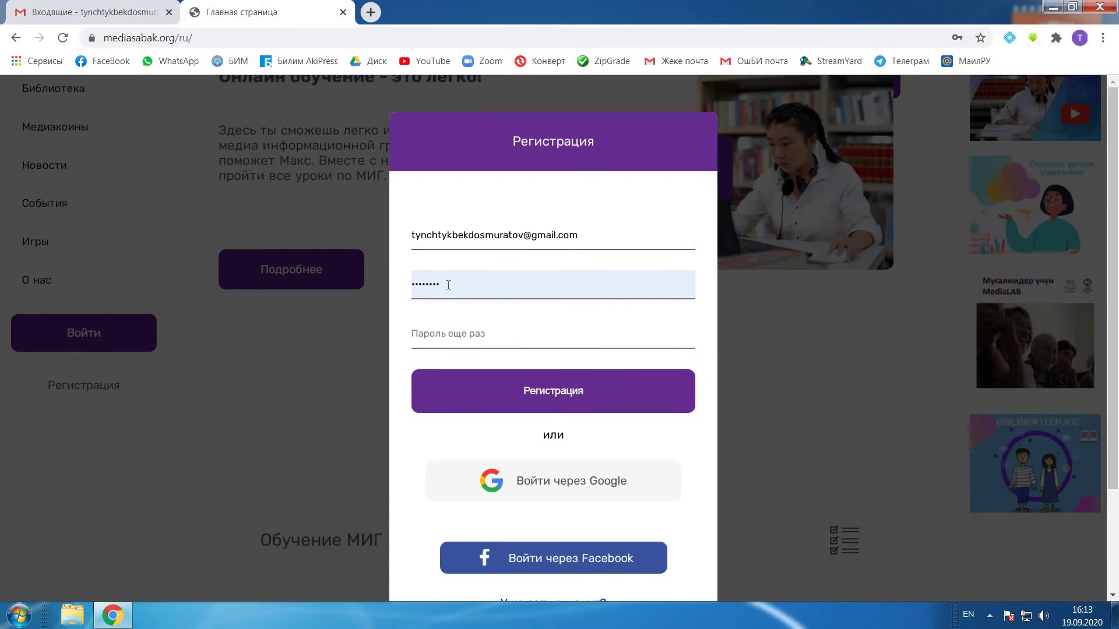
pyautogui.click(448, 285)
pyautogui.hotkey('ctrl', 'a')
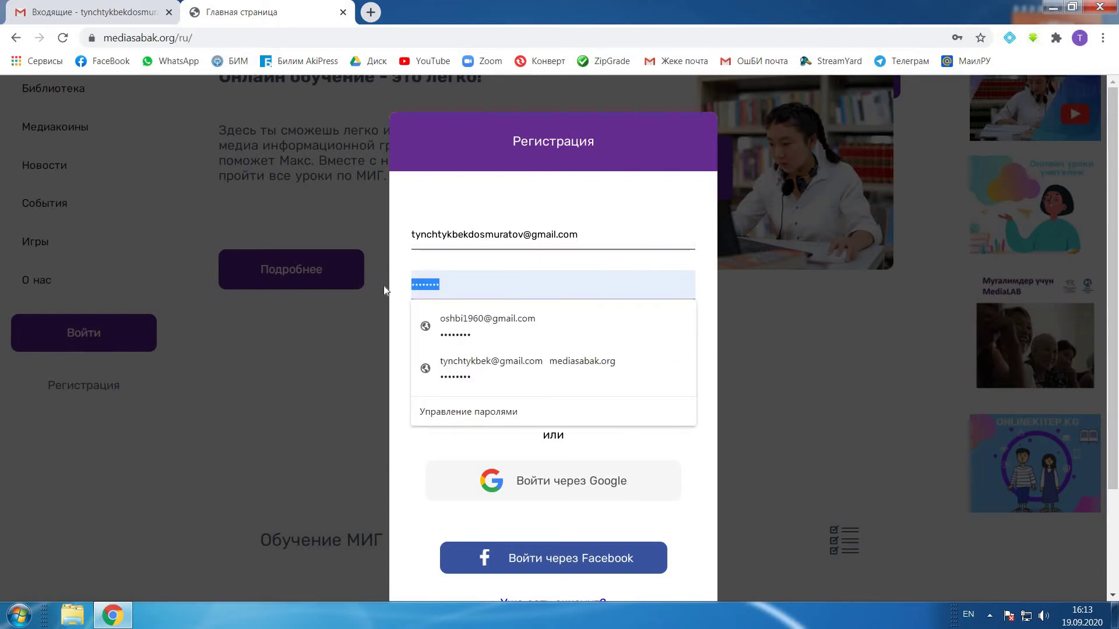
pyautogui.write('•••••••••••••••••')
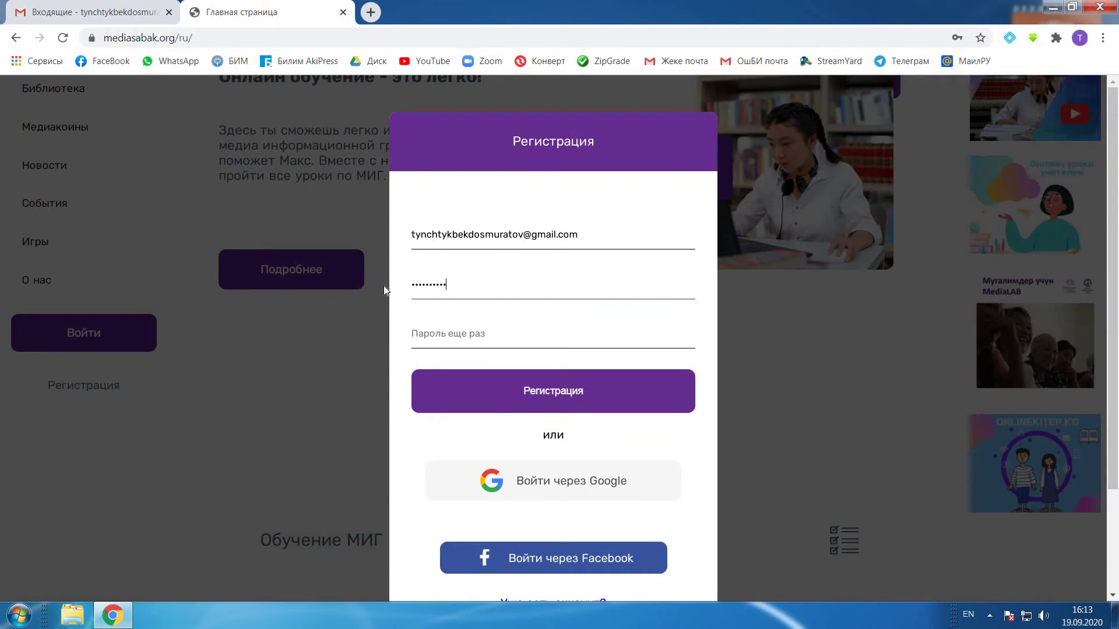
pyautogui.write('•')
pyautogui.press('Tab')
pyautogui.write('•••••••••••••••')
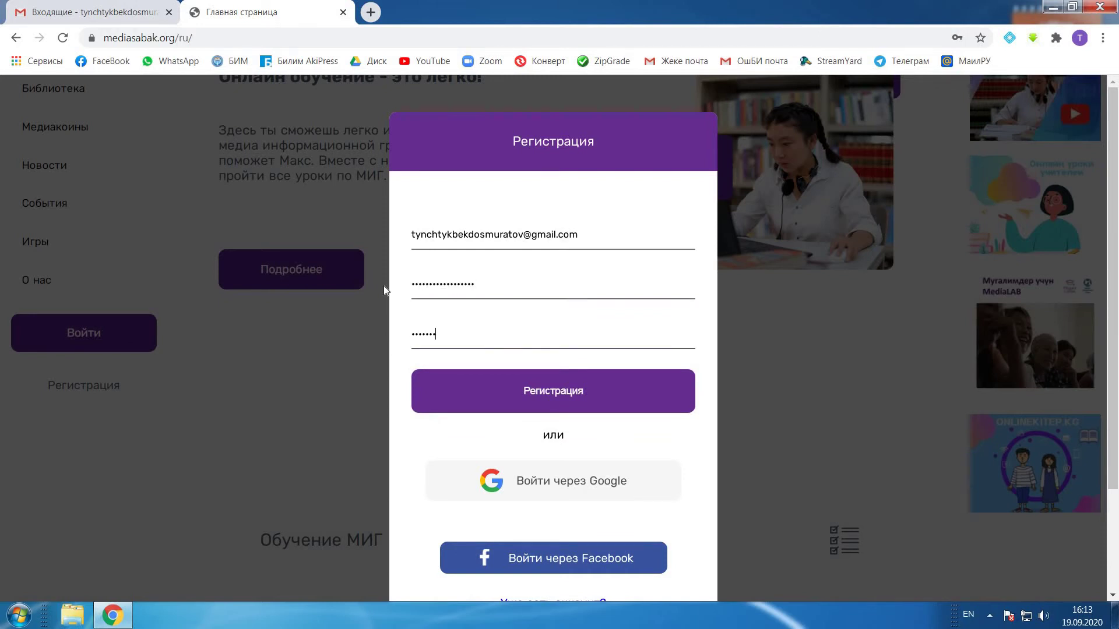
pyautogui.write('••')
# Step: Submit the registration, dismiss the message and go back to the Gmail inbox
pyautogui.click(573, 391)
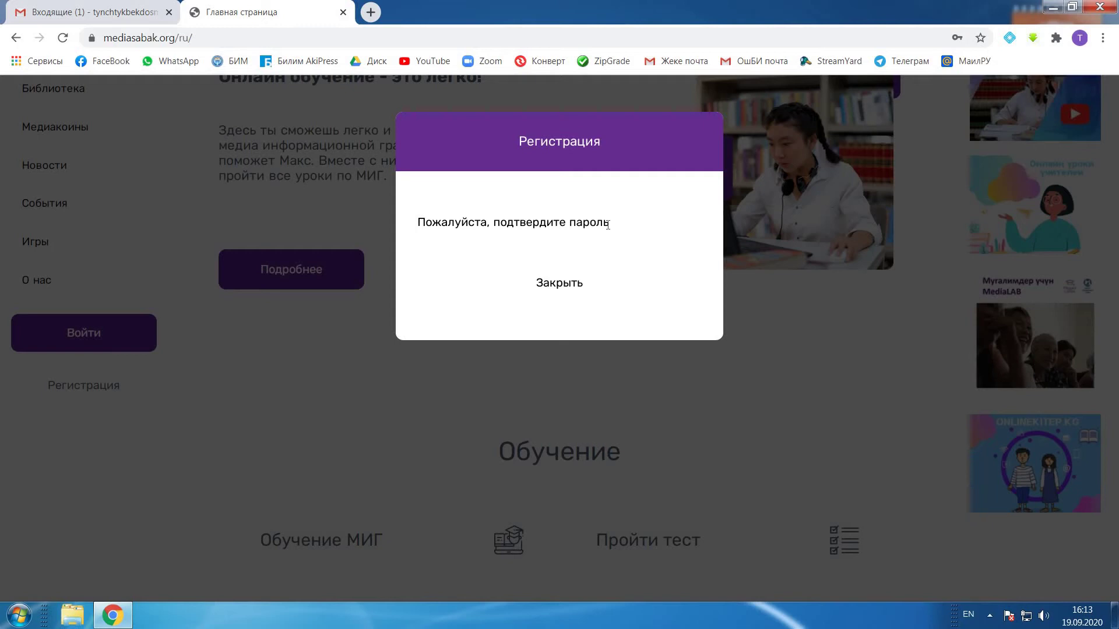
pyautogui.click(568, 283)
pyautogui.click(90, 14)
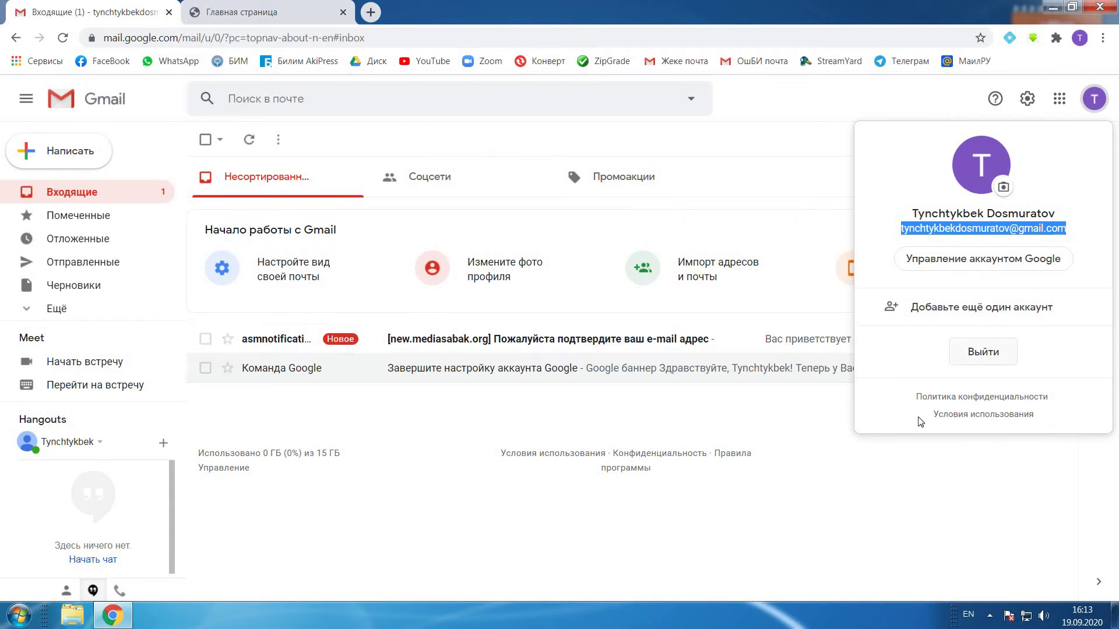
# Step: Open the MediaSabak.org e-mail in Gmail and follow its ПЕРЕЙТИ ПО ССЫЛКЕ confirmation link
pyautogui.click(778, 434)
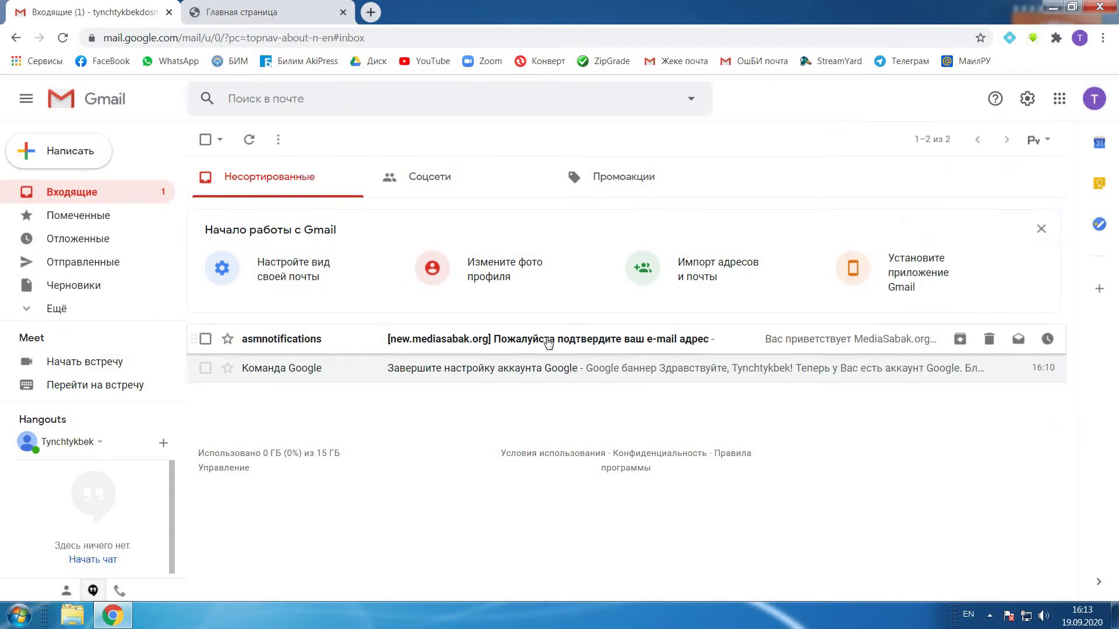
pyautogui.click(548, 342)
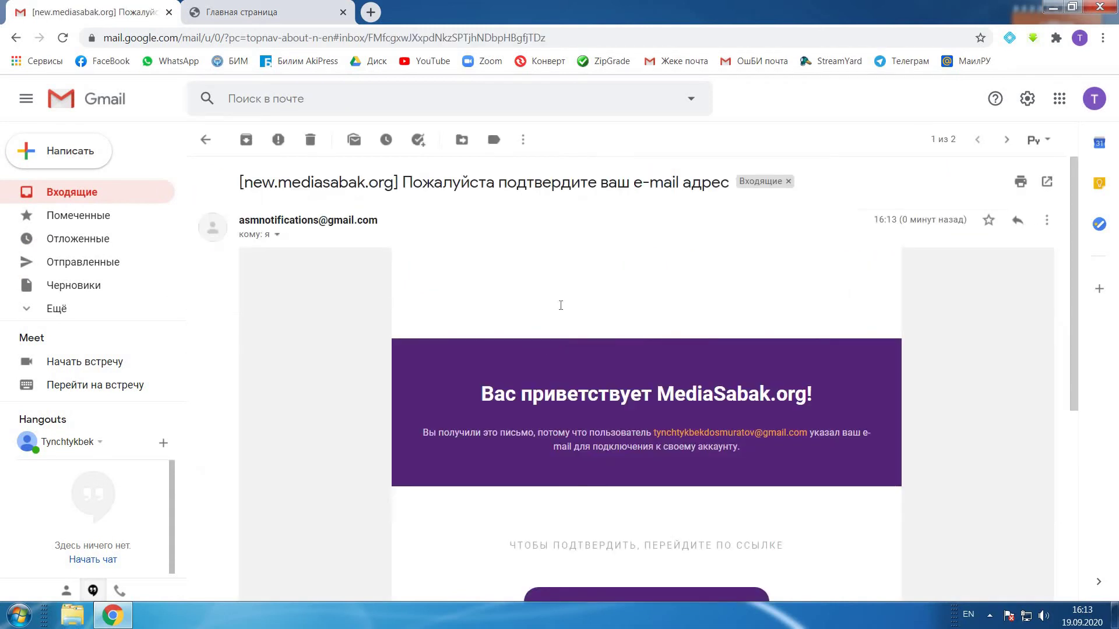
pyautogui.scroll(-4, 589, 367)
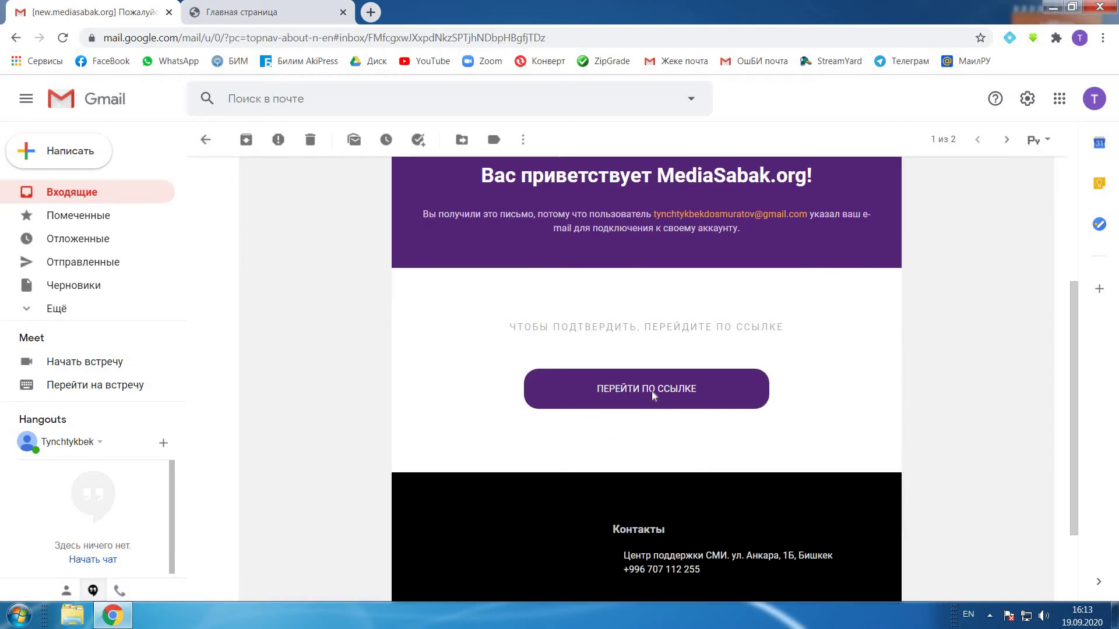
pyautogui.click(652, 392)
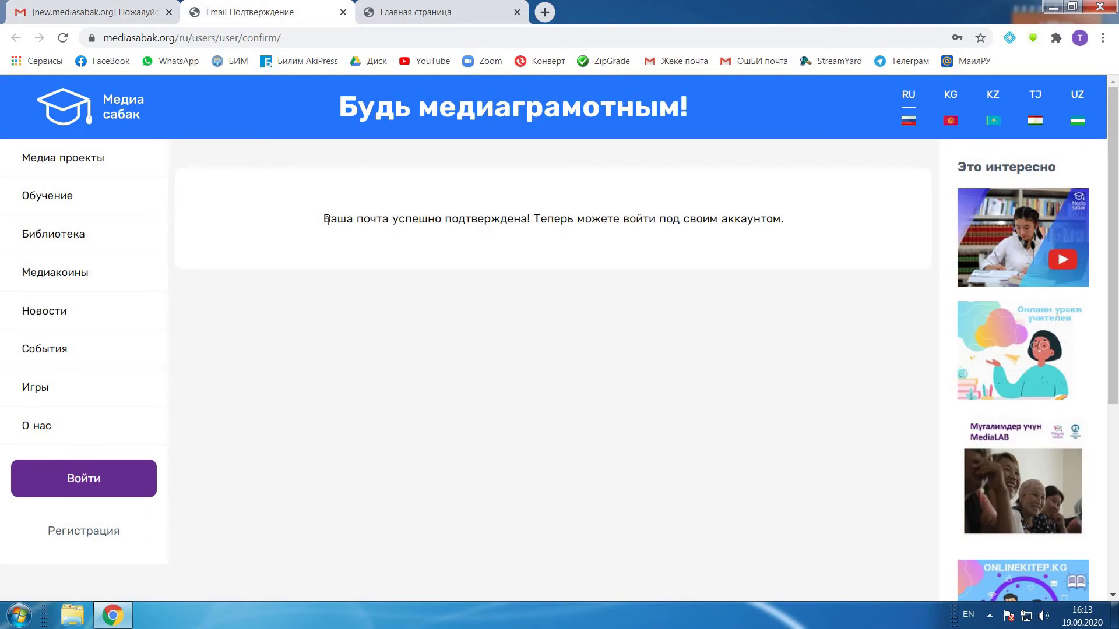
pyautogui.moveTo(322, 219); pyautogui.dragTo(817, 228)
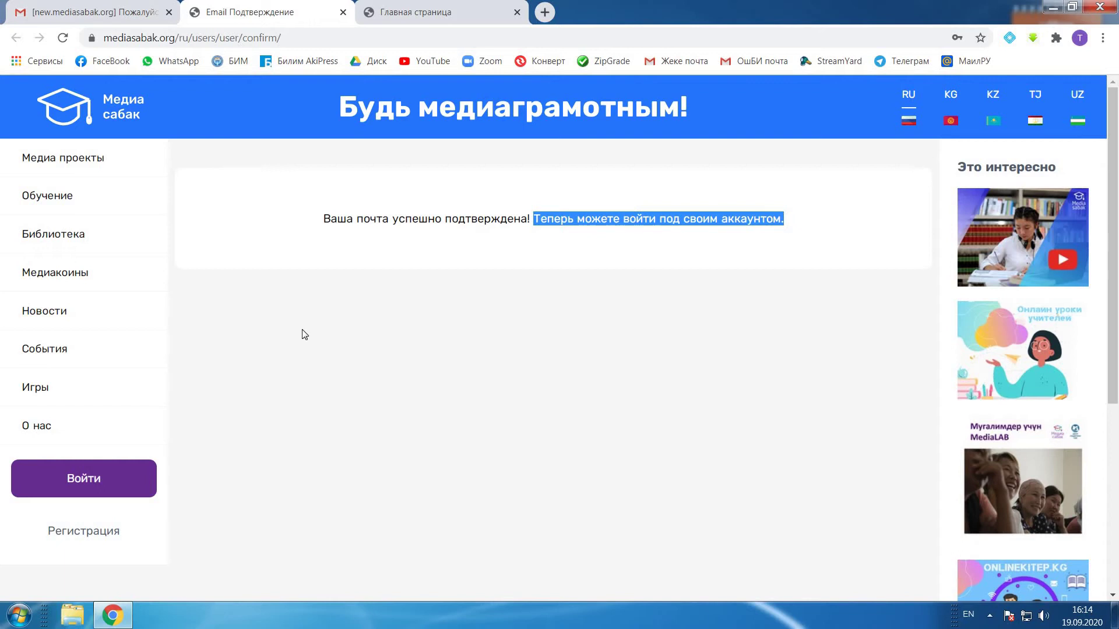
pyautogui.scroll(-3, 294, 350)
pyautogui.scroll(3, 293, 351)
# Step: Log in through the Авторизация dialog with the saved account login and the account password
pyautogui.click(92, 484)
pyautogui.doubleClick(517, 244)
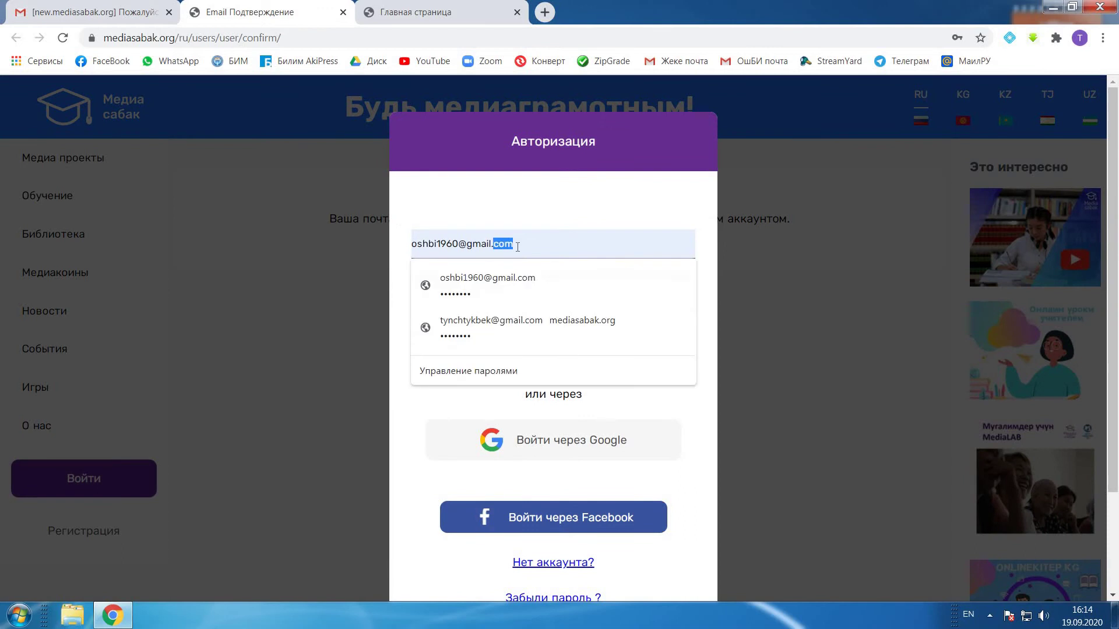
pyautogui.moveTo(504, 245); pyautogui.dragTo(417, 245)
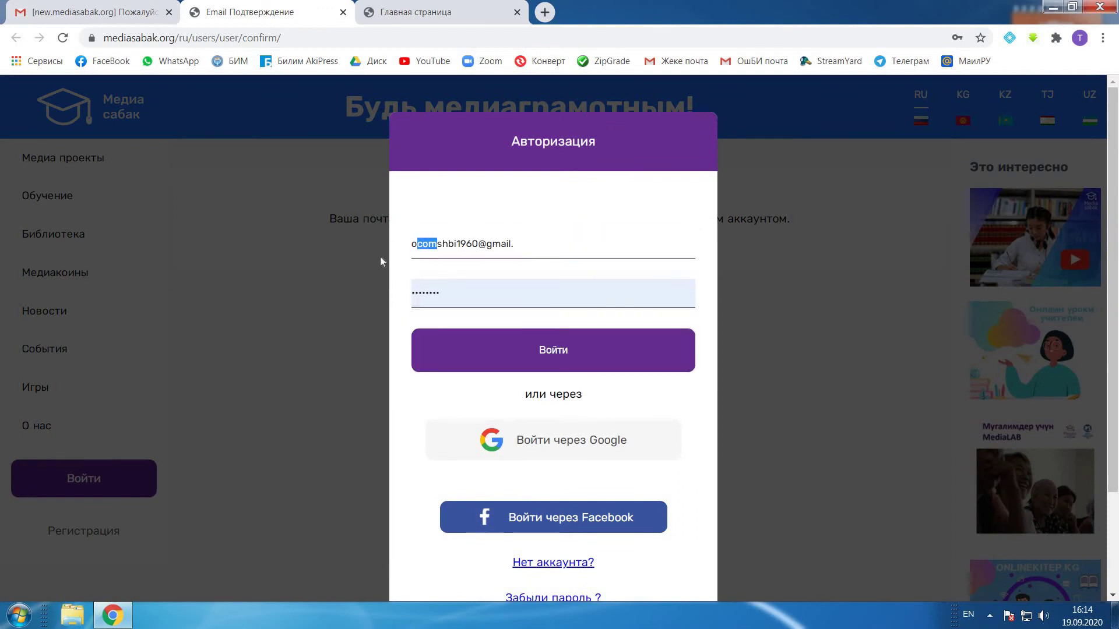
pyautogui.hotkey('ctrl', 'a')
pyautogui.press('Down')
pyautogui.press('Down')
pyautogui.press('Return')
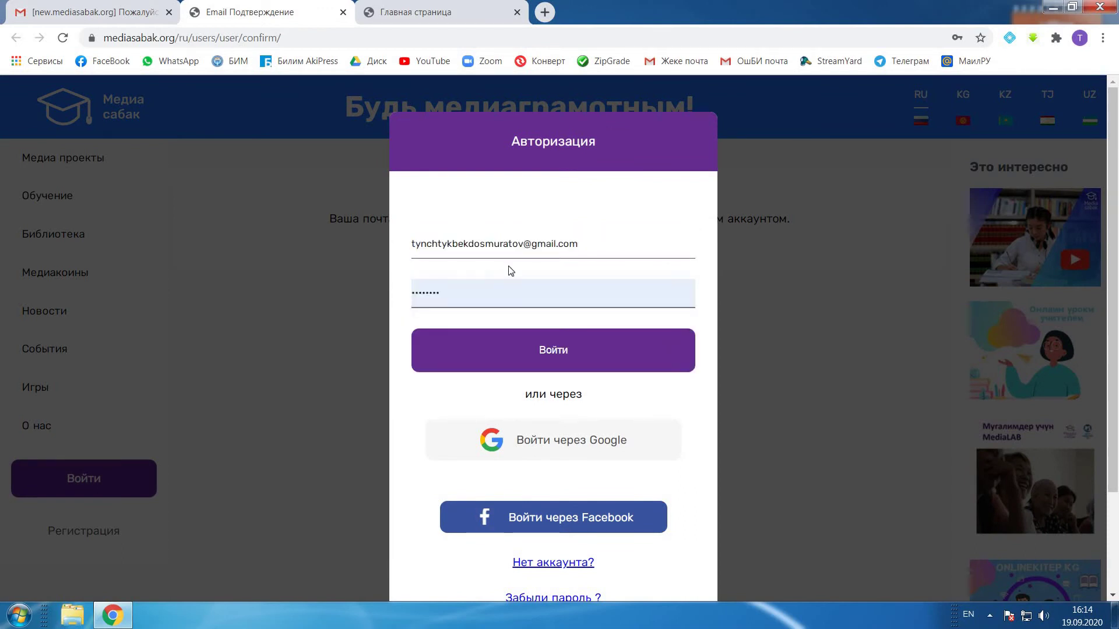
pyautogui.doubleClick(440, 302)
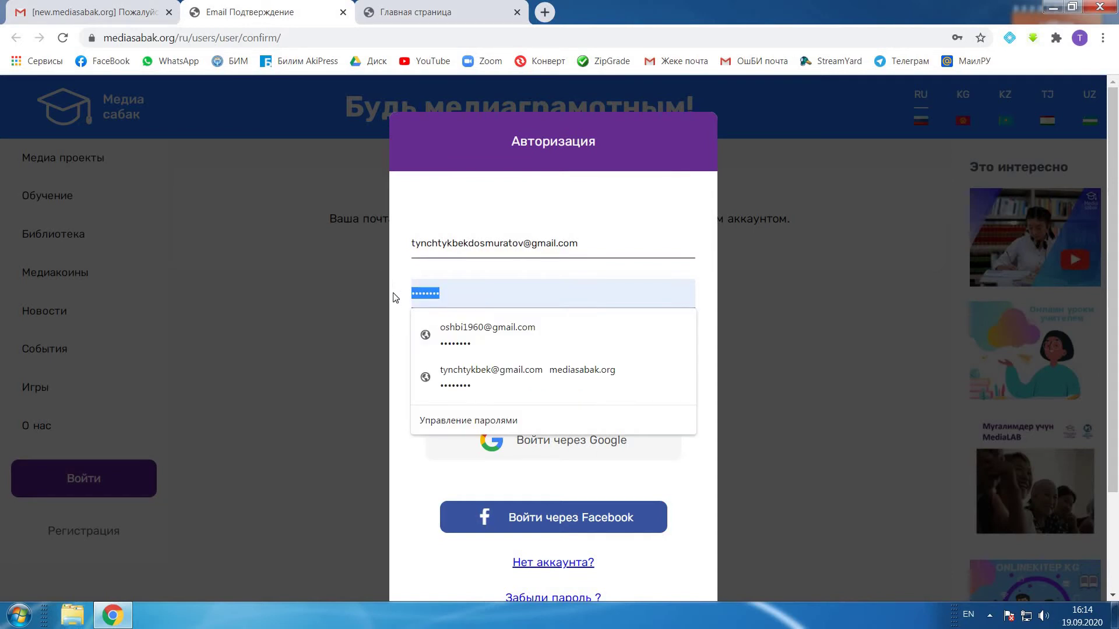
pyautogui.write('•••••••')
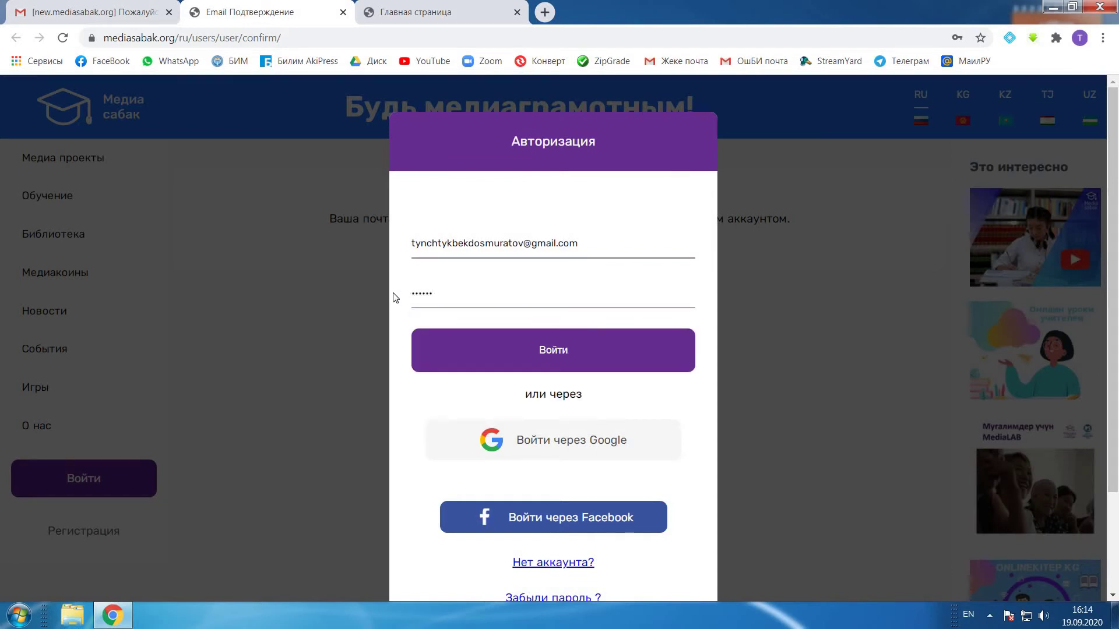
pyautogui.press('BackSpace')
pyautogui.press('BackSpace')
pyautogui.press('BackSpace')
pyautogui.press('BackSpace')
pyautogui.press('BackSpace')
pyautogui.press('BackSpace')
pyautogui.write('•••••••••••••')
pyautogui.click(575, 362)
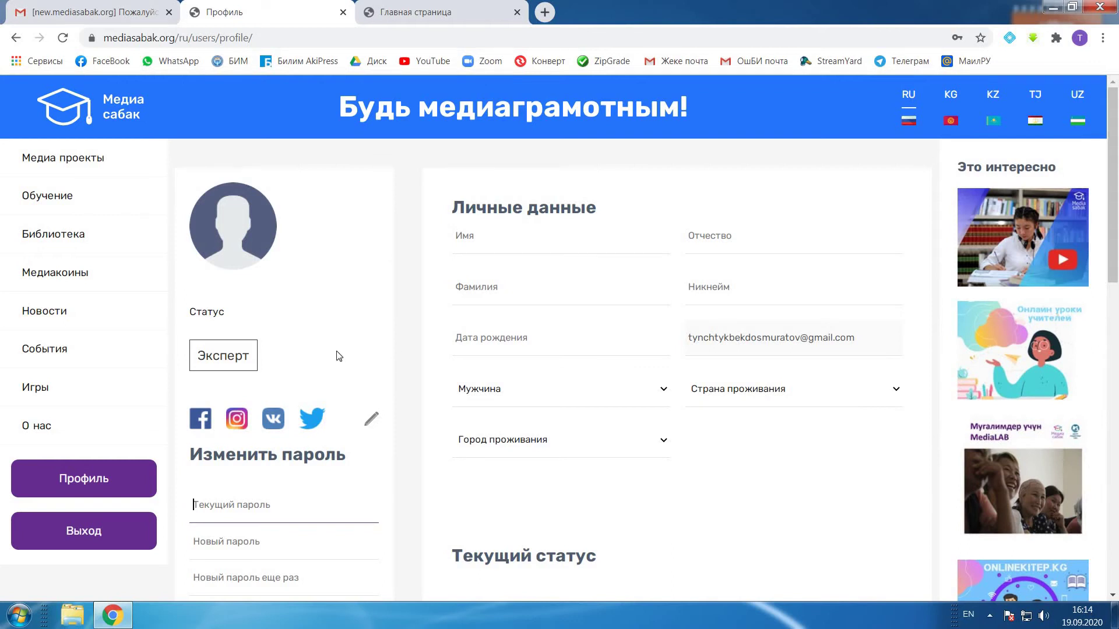
# Step: Fill in the first name, patronymic, surname and nickname fields with the user's details
pyautogui.click(499, 241)
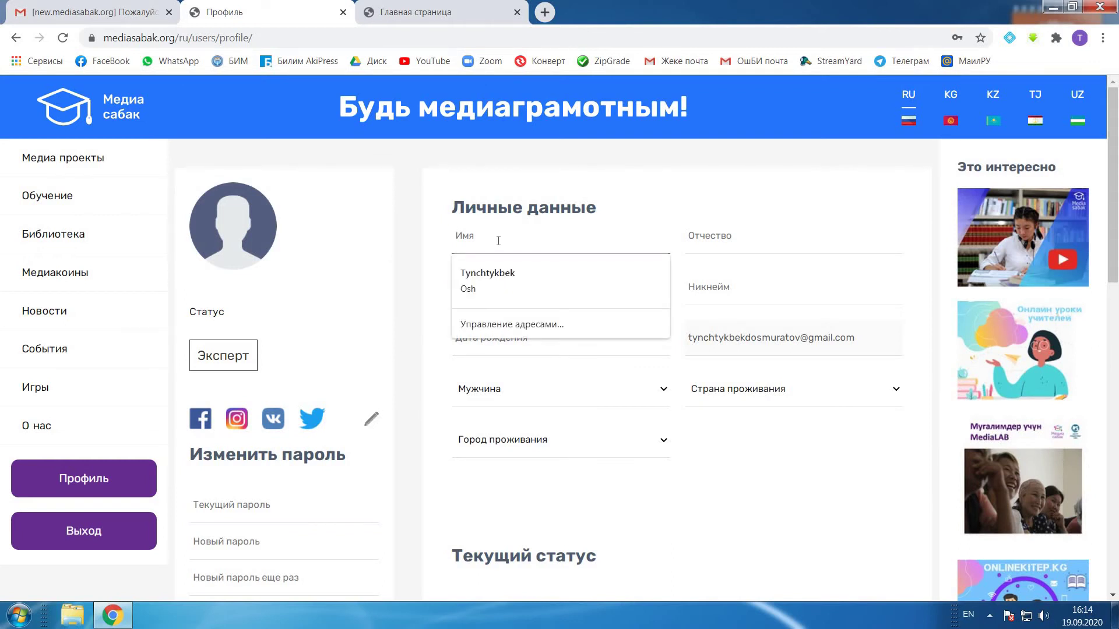
pyautogui.hotkey('alt', 'shift')
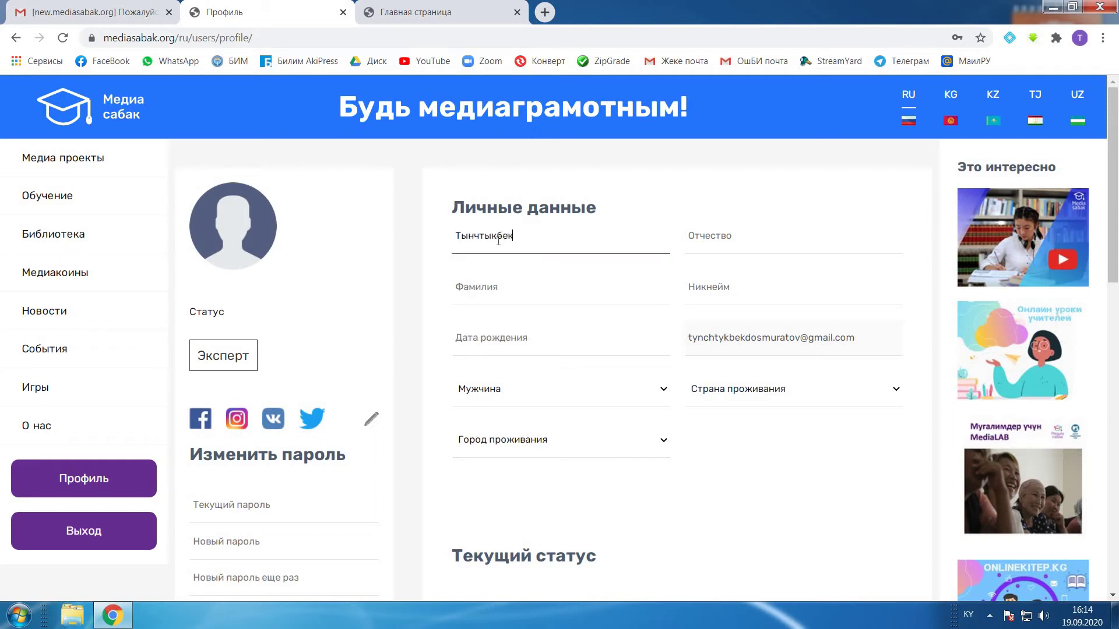
pyautogui.press('Tab')
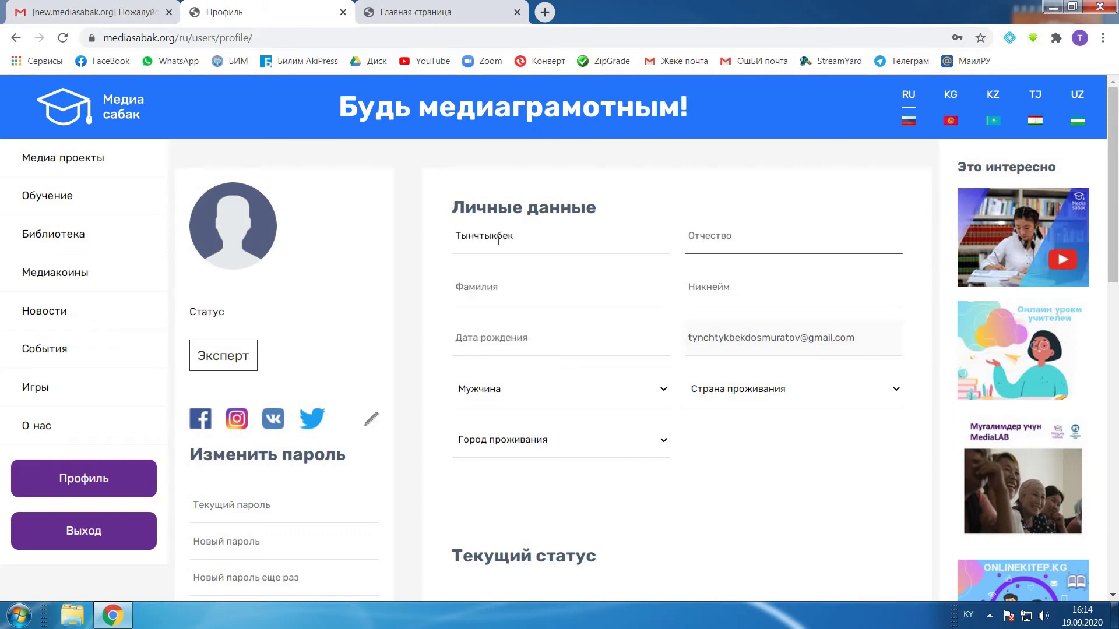
pyautogui.press('Tab')
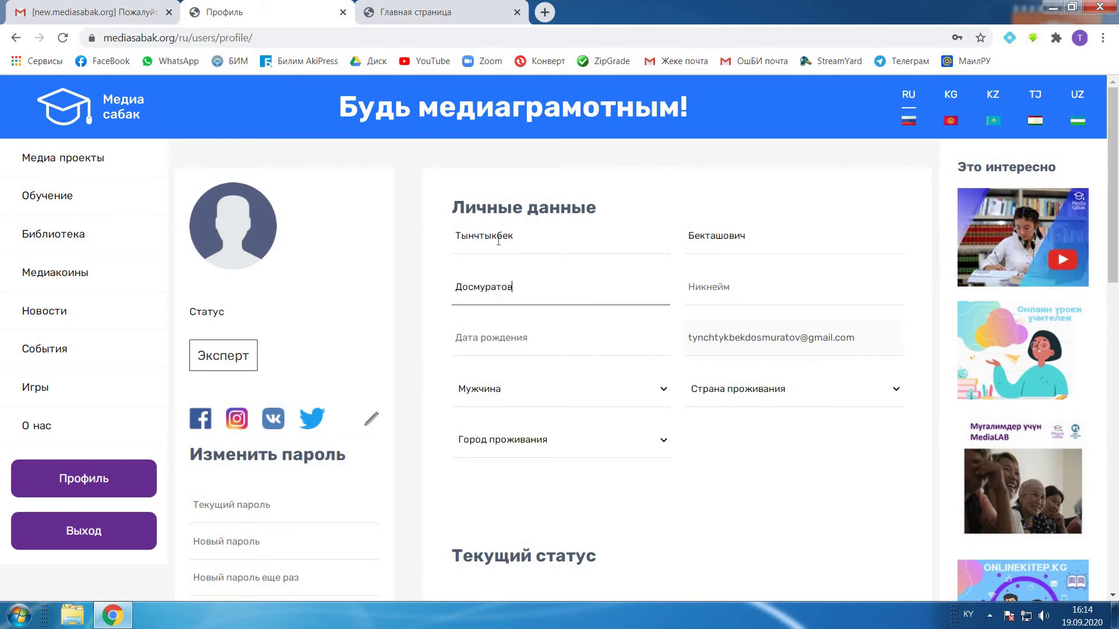
pyautogui.press('Tab')
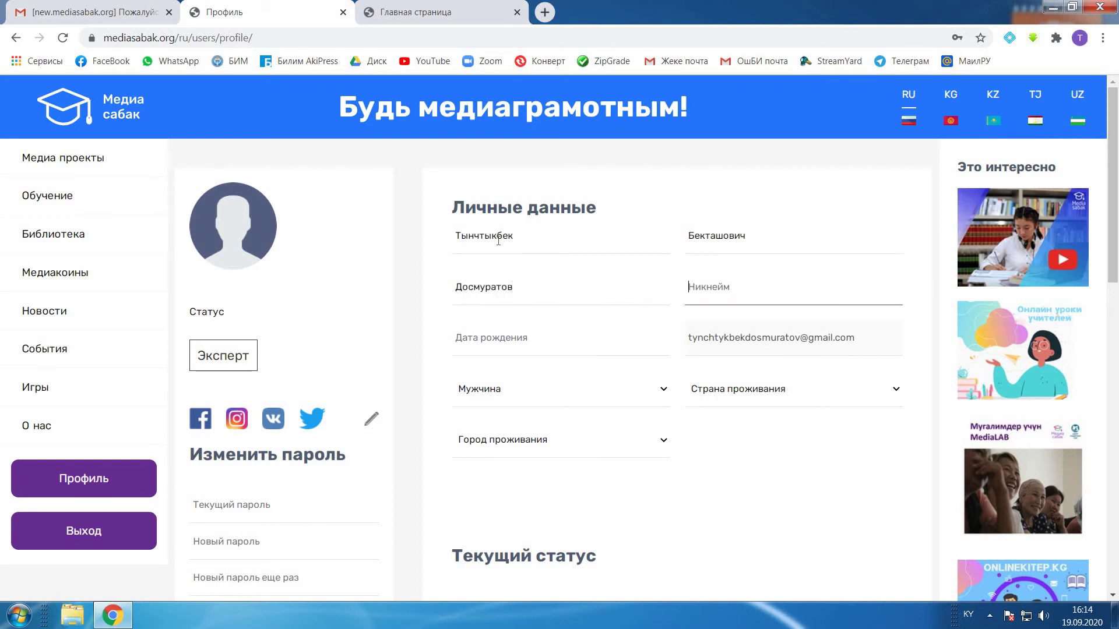
pyautogui.hotkey('alt', 'shift')
pyautogui.write('tyncht')
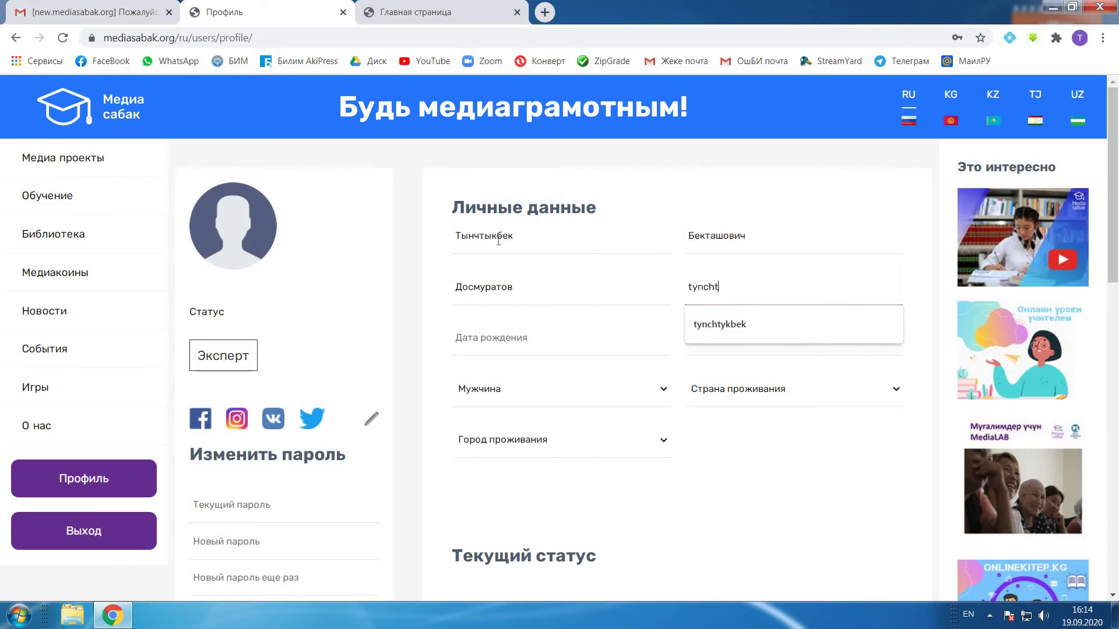
pyautogui.click(740, 324)
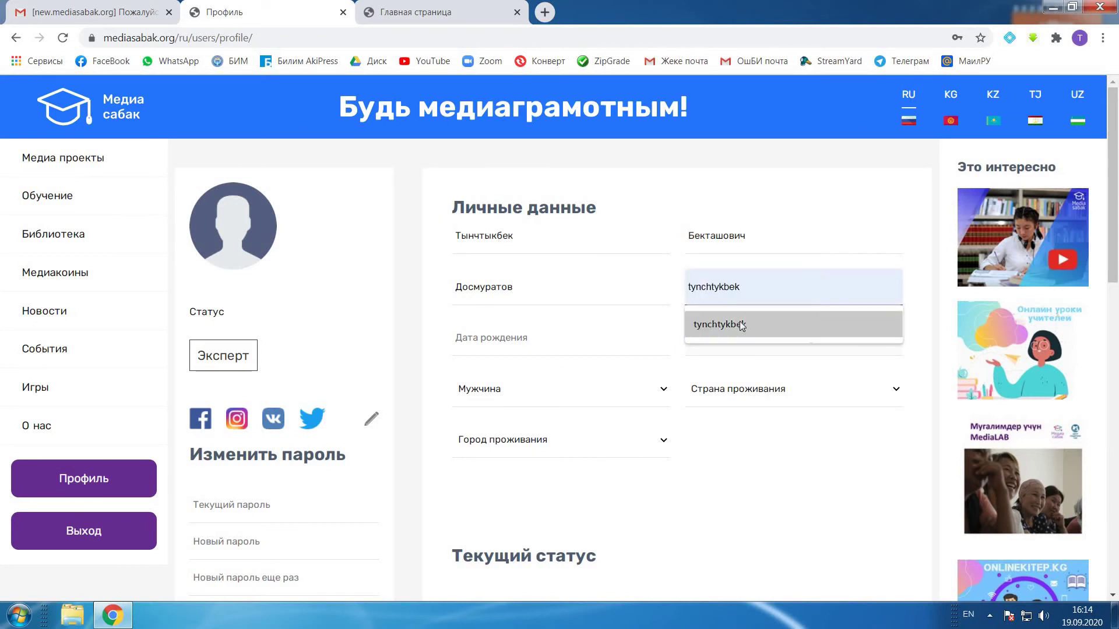
pyautogui.click(516, 338)
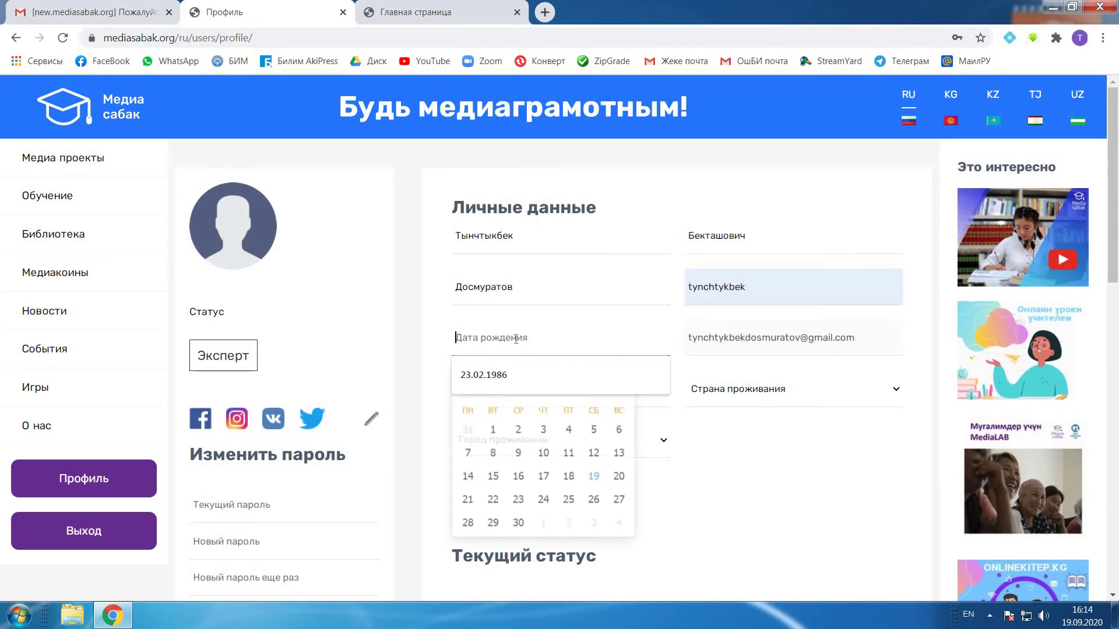
pyautogui.click(478, 380)
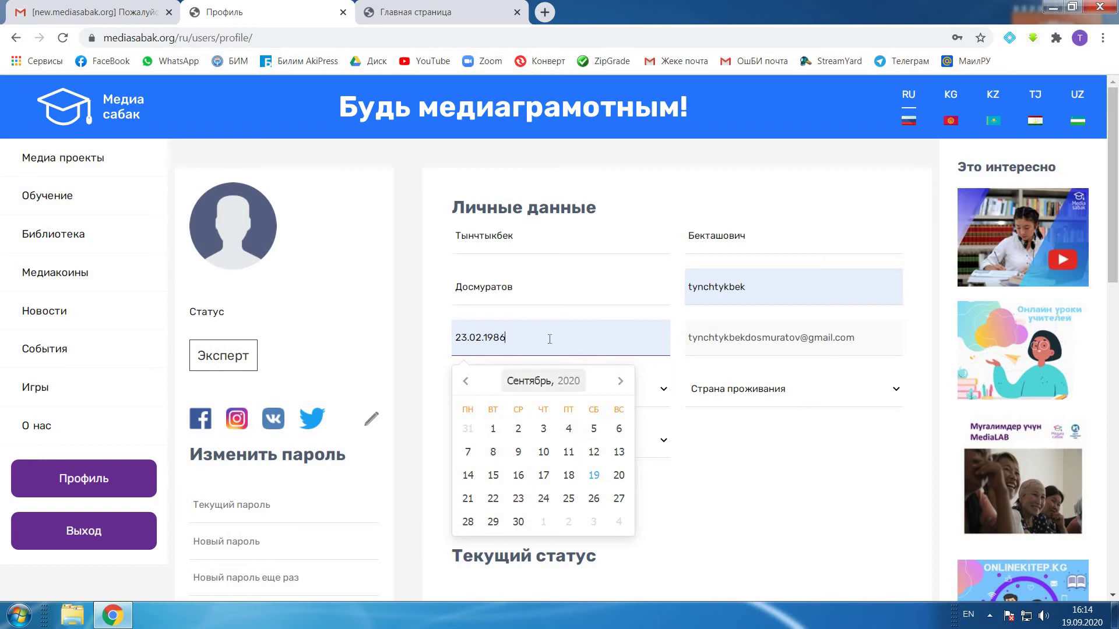
pyautogui.click(743, 366)
pyautogui.click(664, 391)
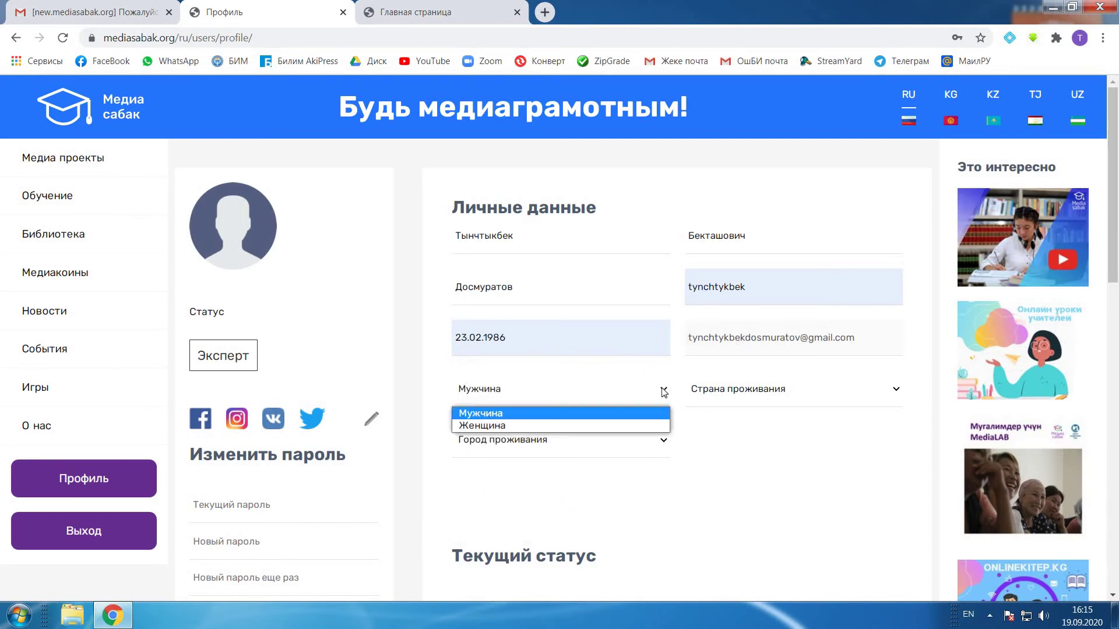
pyautogui.click(664, 392)
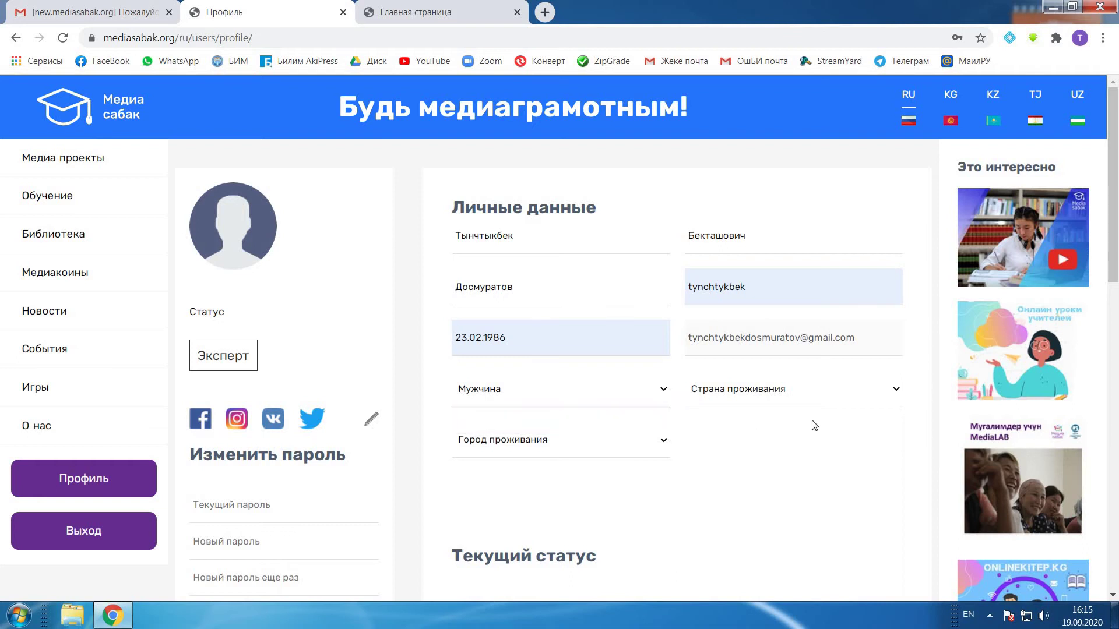
pyautogui.click(895, 392)
pyautogui.click(756, 426)
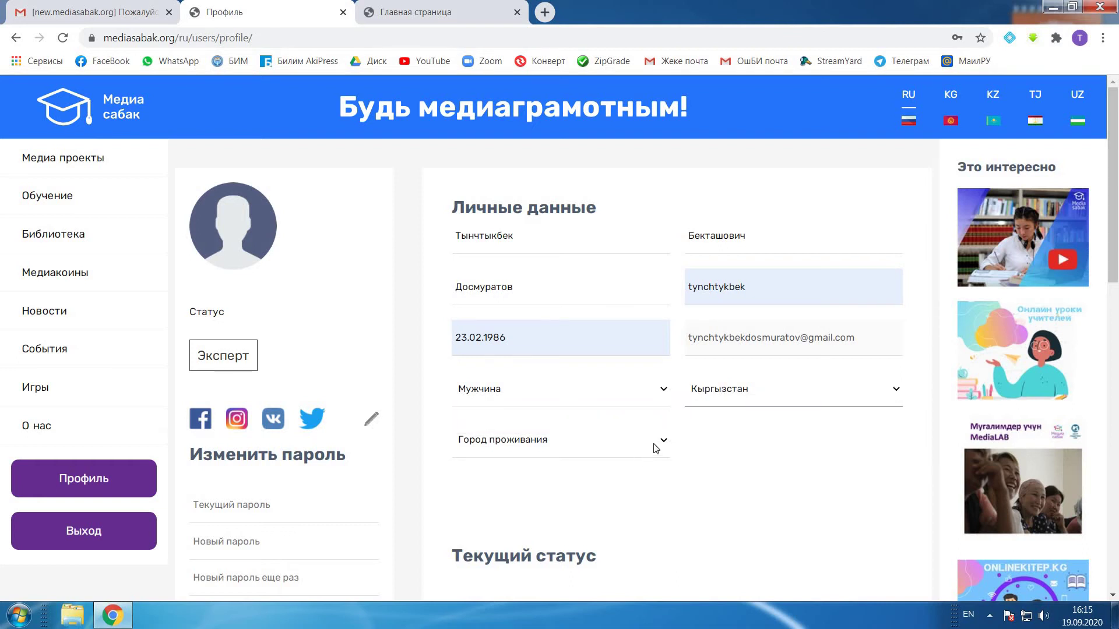
pyautogui.click(663, 441)
pyautogui.click(466, 276)
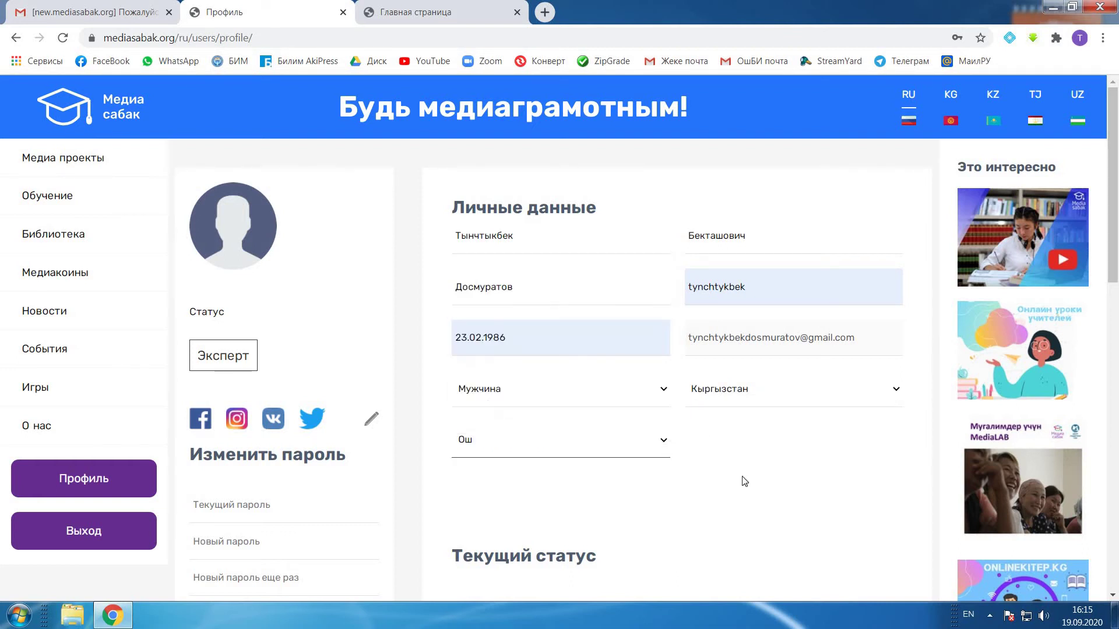
# Step: Add учитель as a tag under Текущий статус
pyautogui.scroll(-3, 734, 466)
pyautogui.scroll(-3, 728, 461)
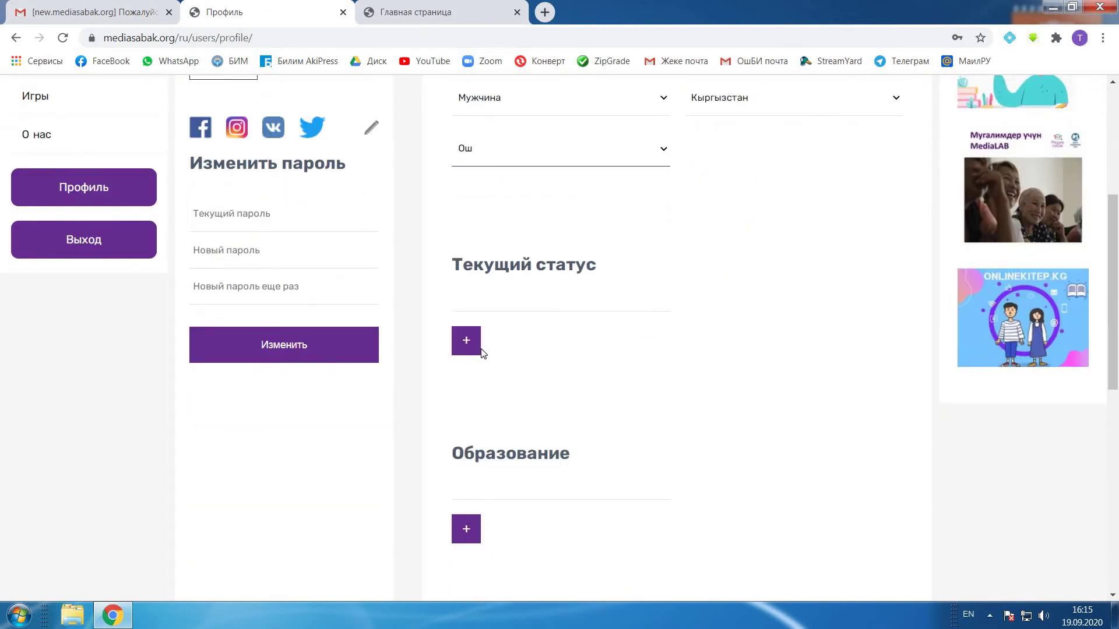
pyautogui.click(510, 304)
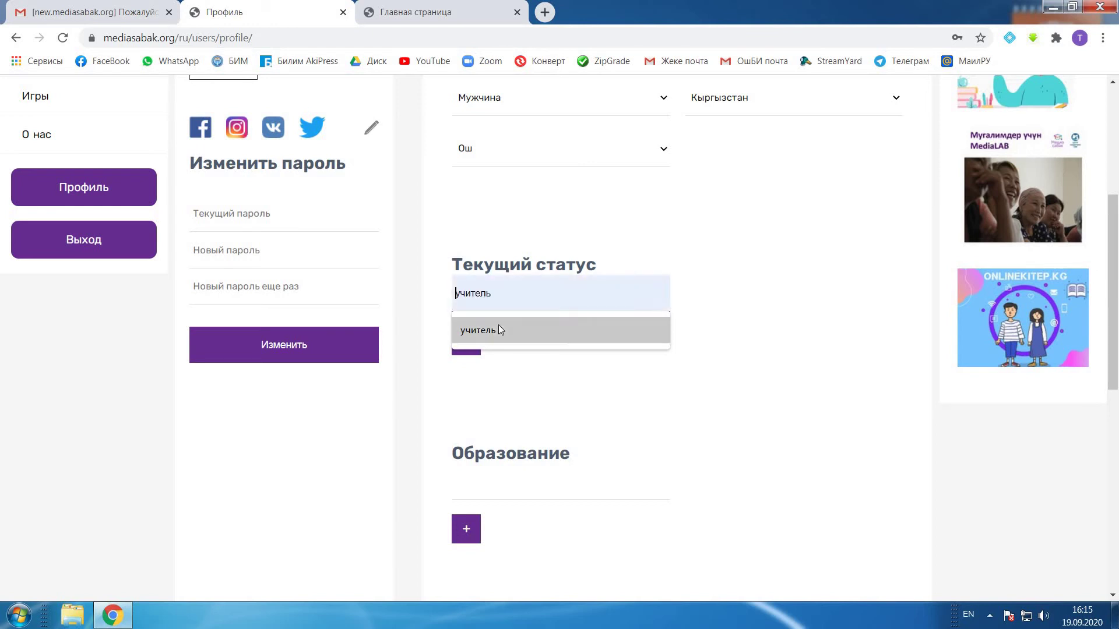
pyautogui.click(499, 329)
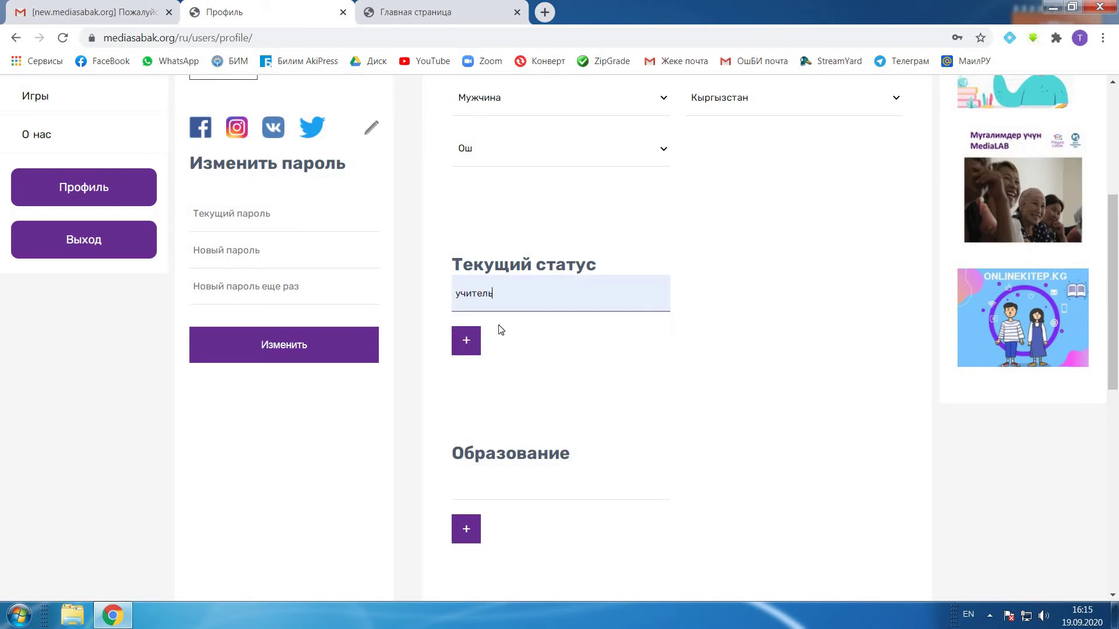
pyautogui.click(466, 341)
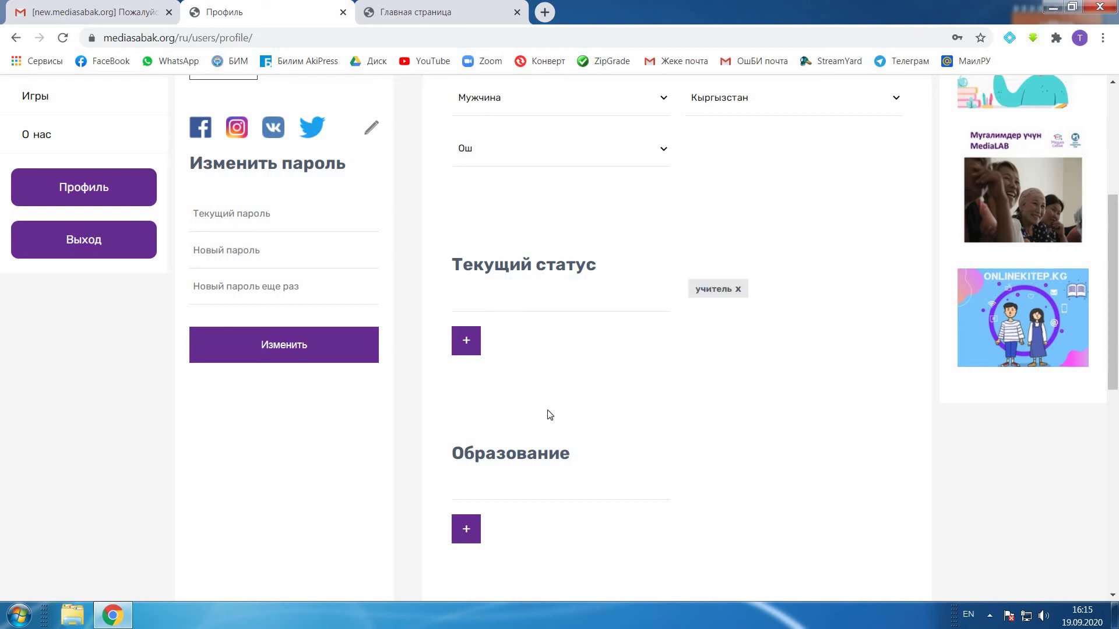
# Step: Add высшее as a tag under Образование
pyautogui.scroll(-3, 564, 434)
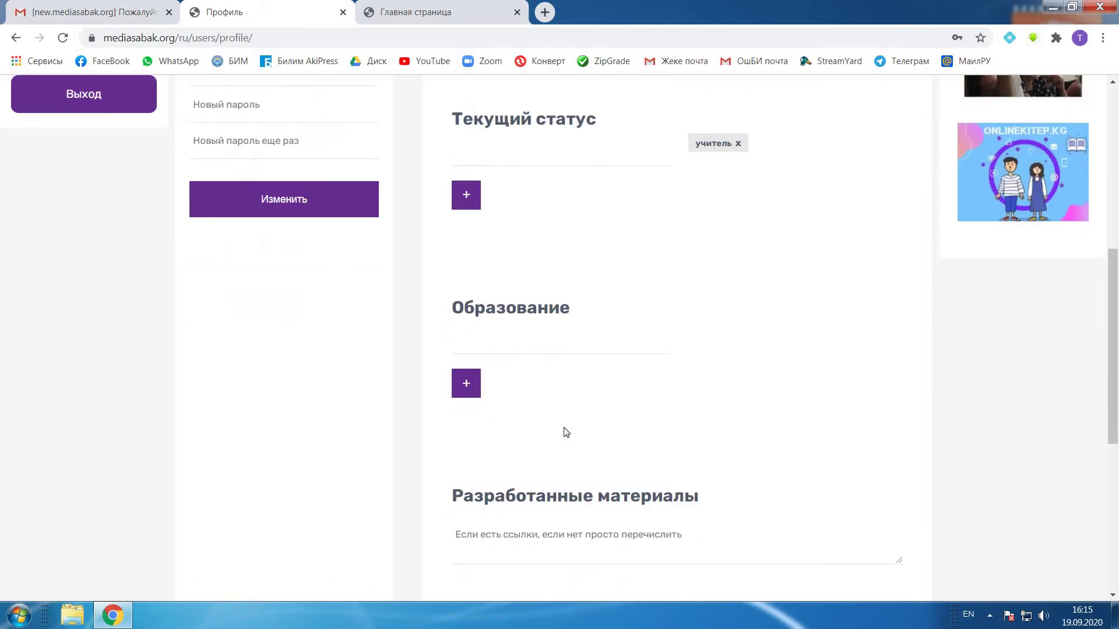
pyautogui.click(492, 348)
pyautogui.hotkey('alt', 'shift')
pyautogui.write('высшее')
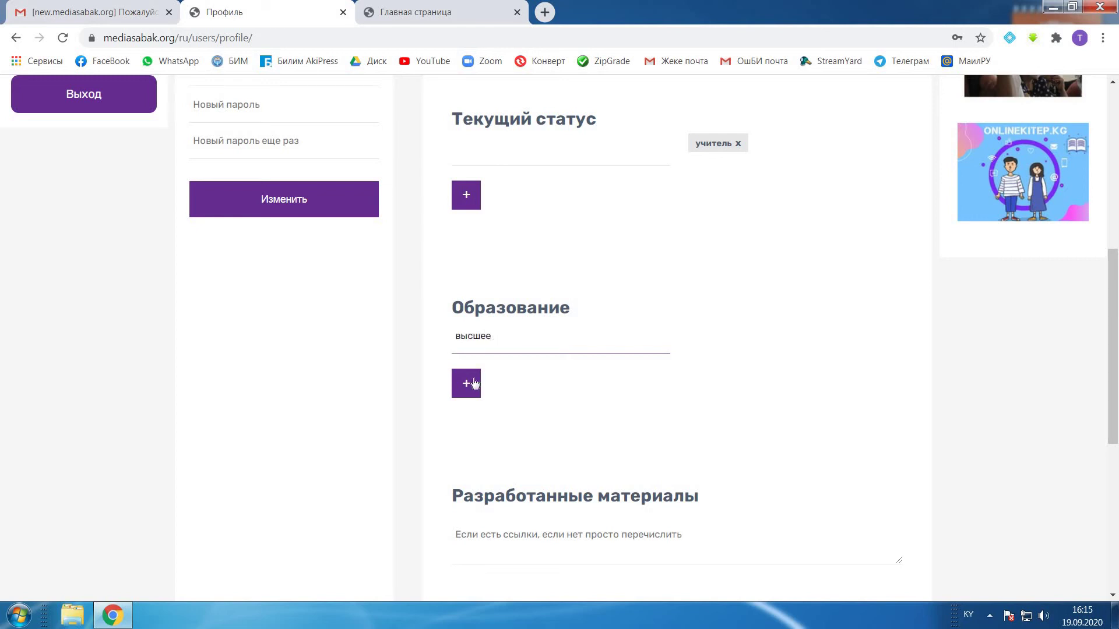
pyautogui.click(469, 385)
pyautogui.scroll(-3, 642, 437)
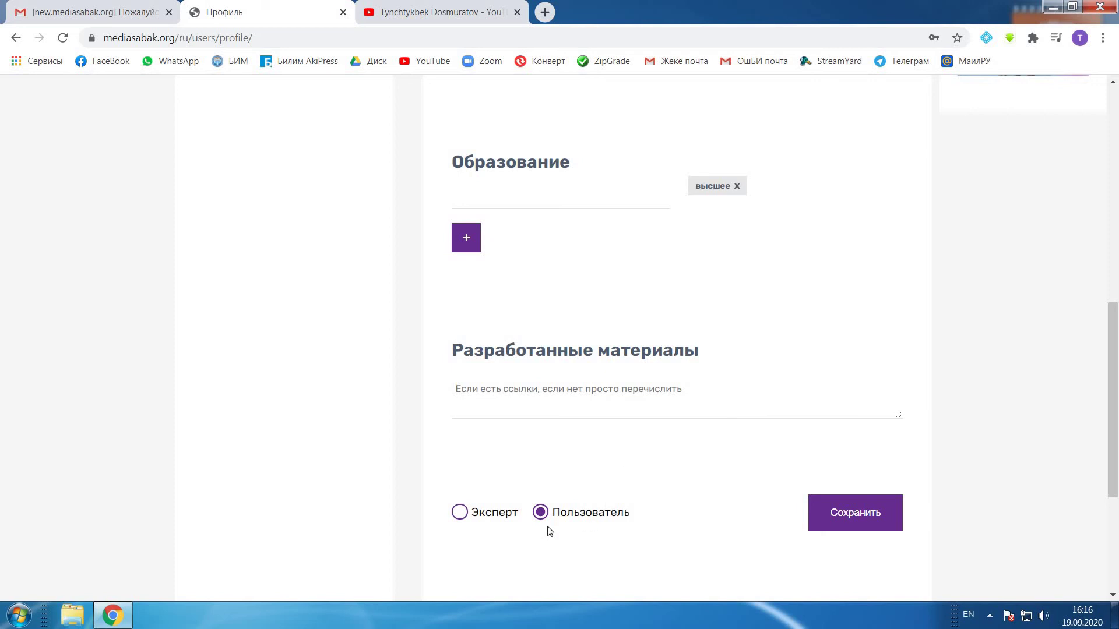
pyautogui.click(417, 18)
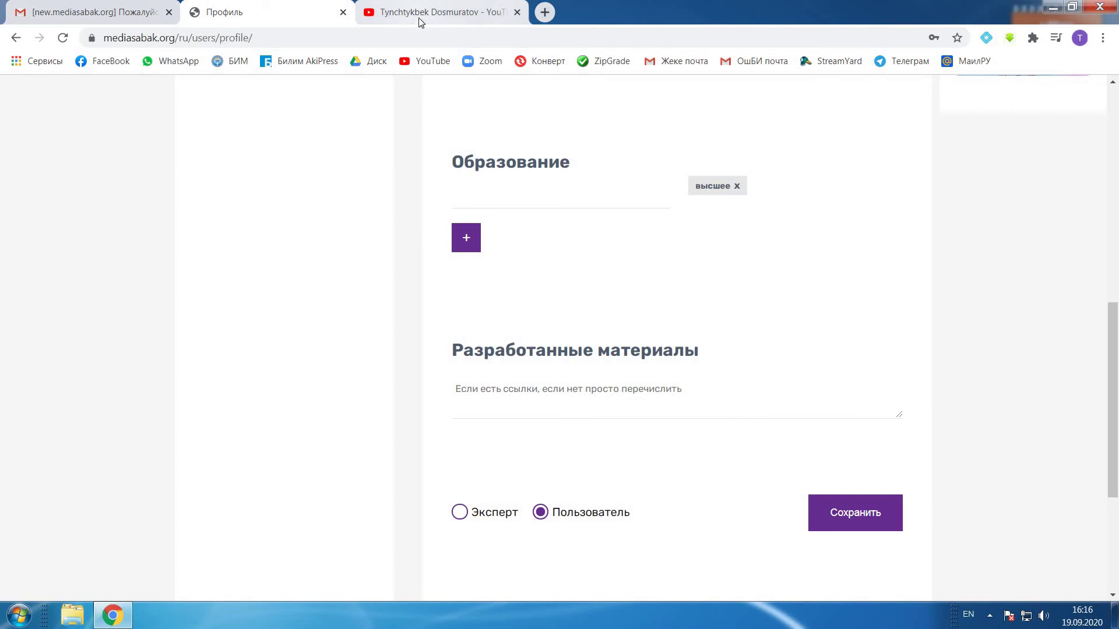
# Step: Open the Сабактар playlist and its second video, «Электрондук почта дарегимди кантип билем?»
pyautogui.click(478, 361)
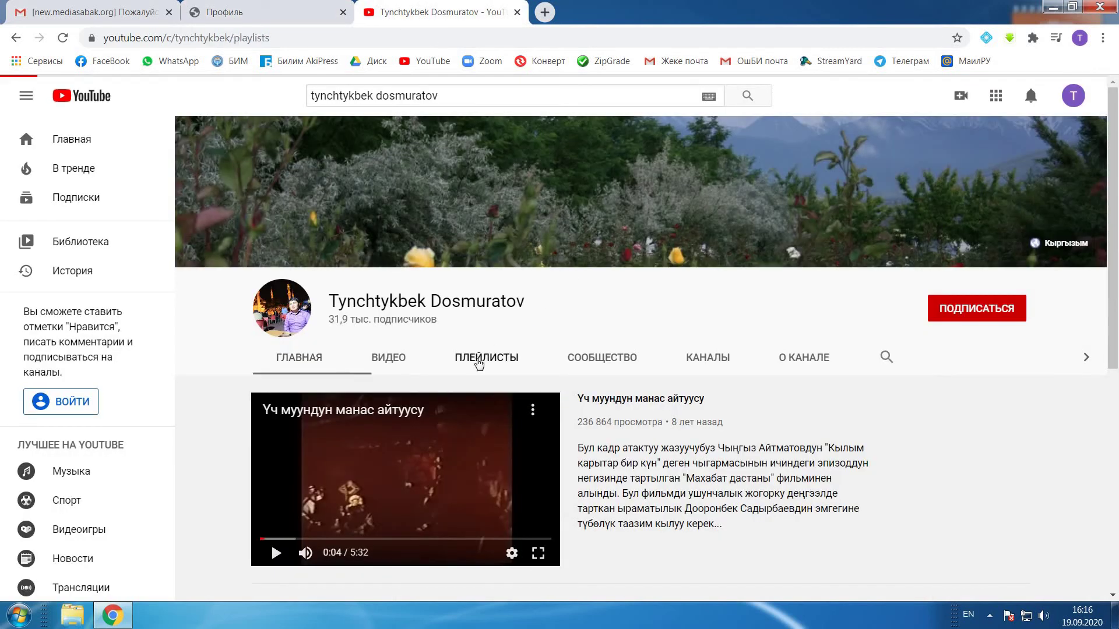
pyautogui.scroll(-3, 479, 363)
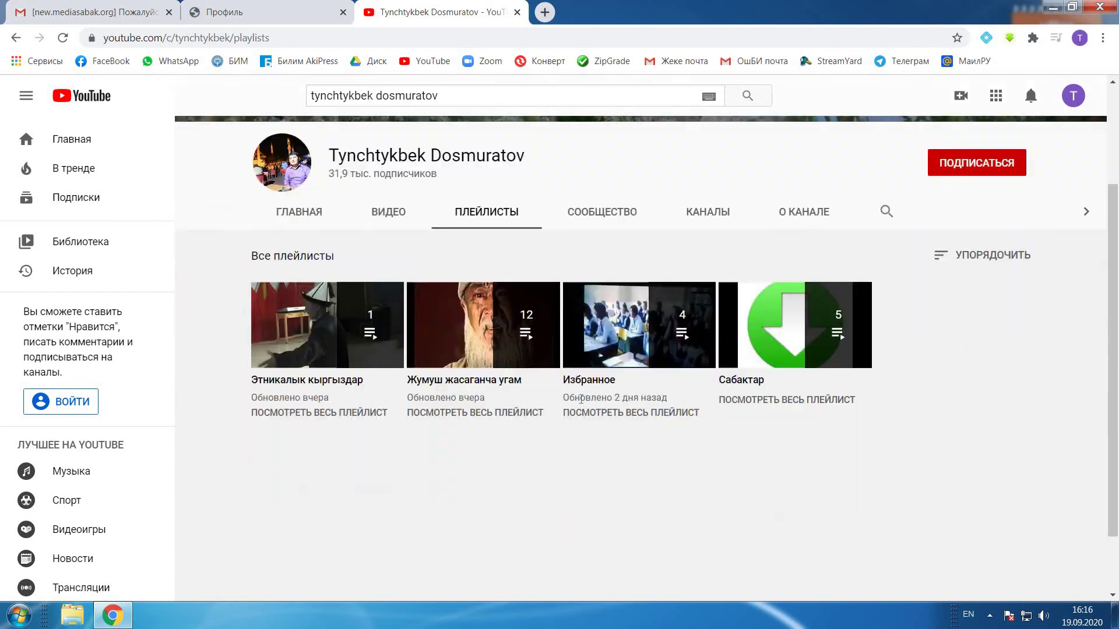
pyautogui.click(750, 383)
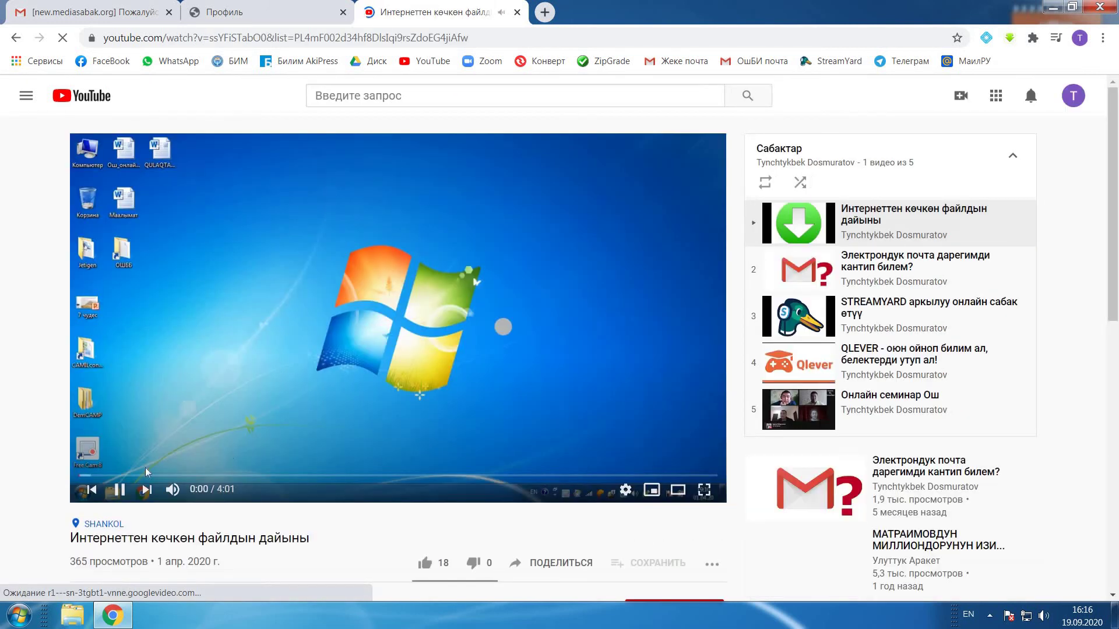
pyautogui.click(119, 490)
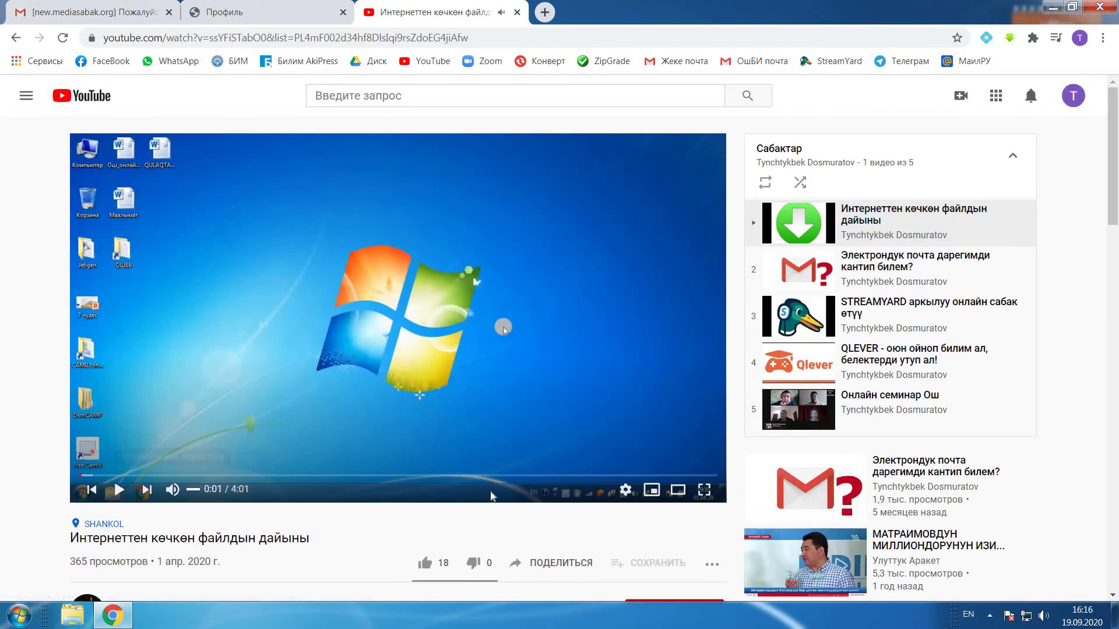
pyautogui.scroll(-4, 493, 496)
pyautogui.scroll(4, 493, 495)
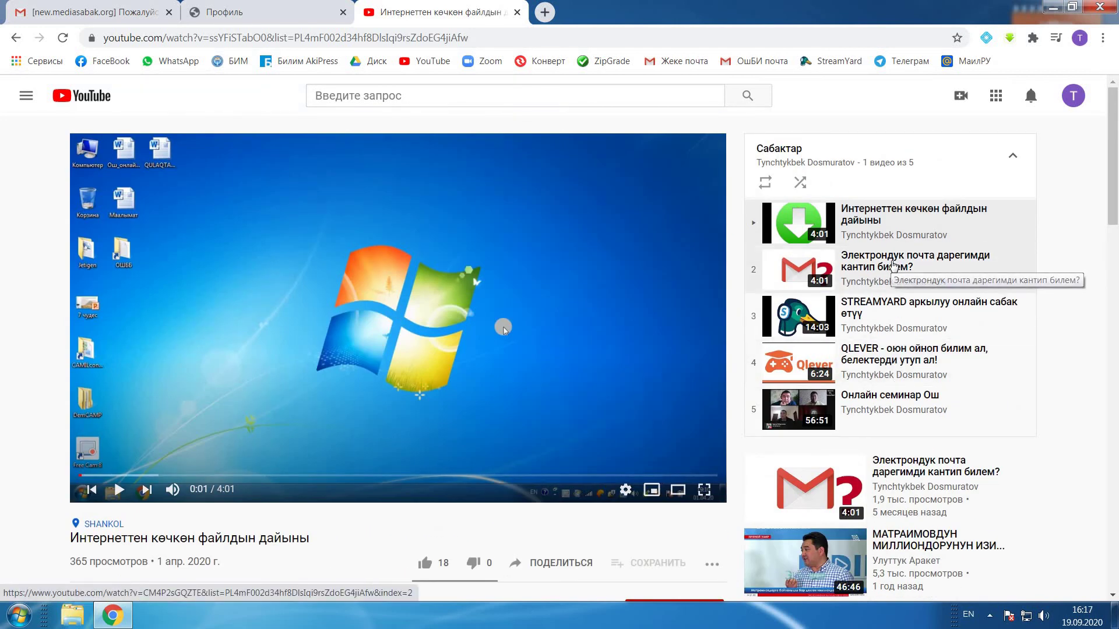
pyautogui.click(894, 265)
pyautogui.click(68, 490)
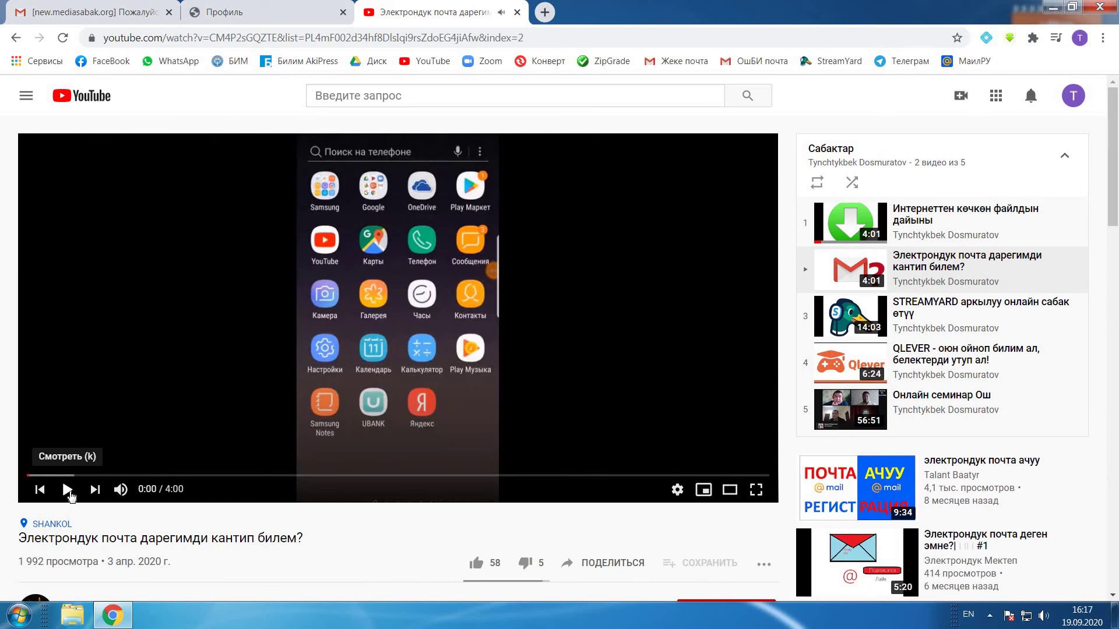
# Step: Copy the video's web address and close the YouTube tab
pyautogui.click(367, 38)
pyautogui.hotkey('ctrl', 'c')
pyautogui.rightClick(367, 38)
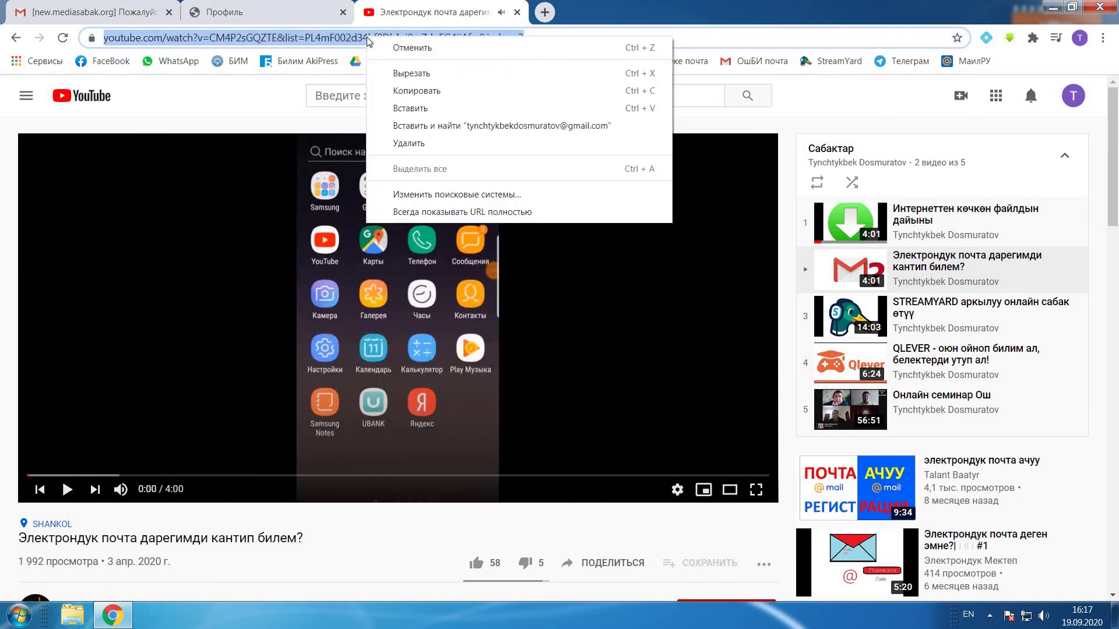
pyautogui.click(416, 90)
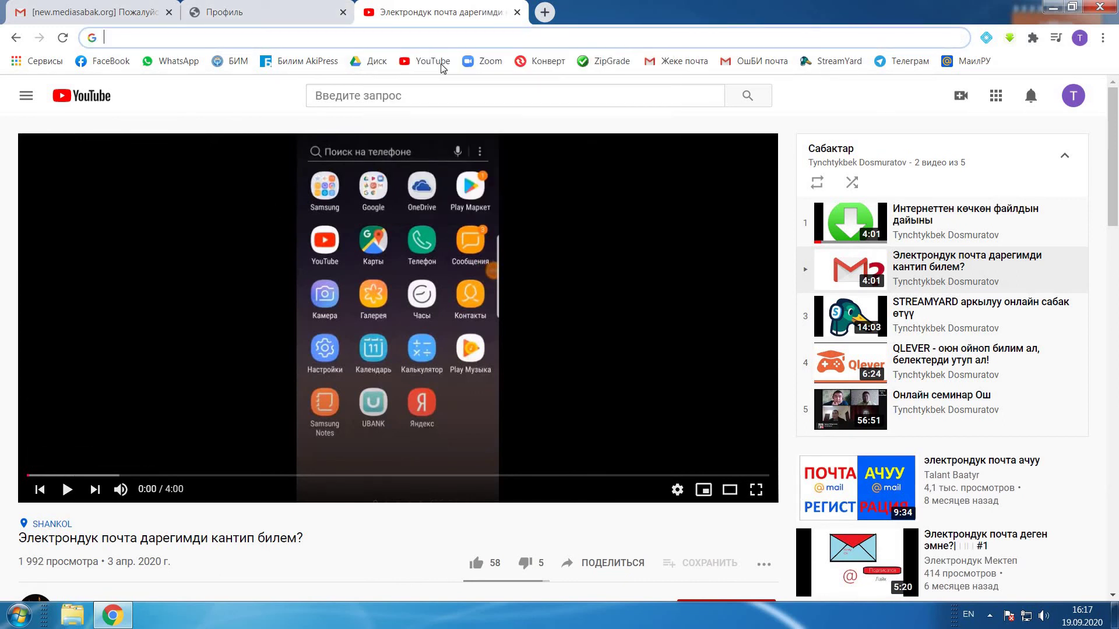
pyautogui.click(517, 11)
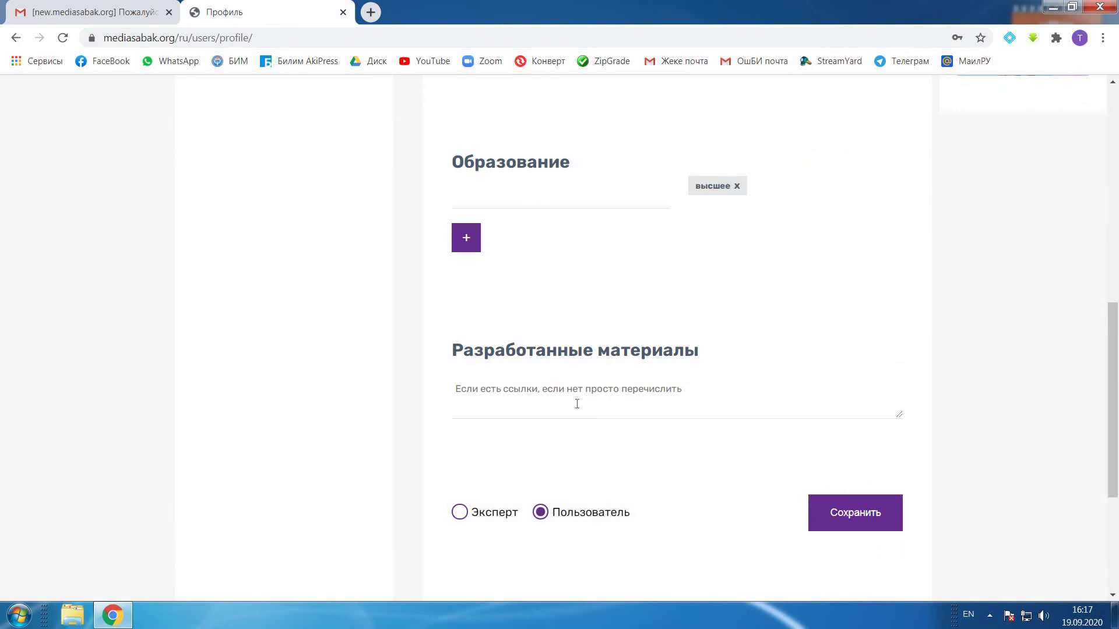
# Step: Paste the YouTube video link into Разработанные материалы and save the profile
pyautogui.click(577, 403)
pyautogui.hotkey('ctrl', 'v')
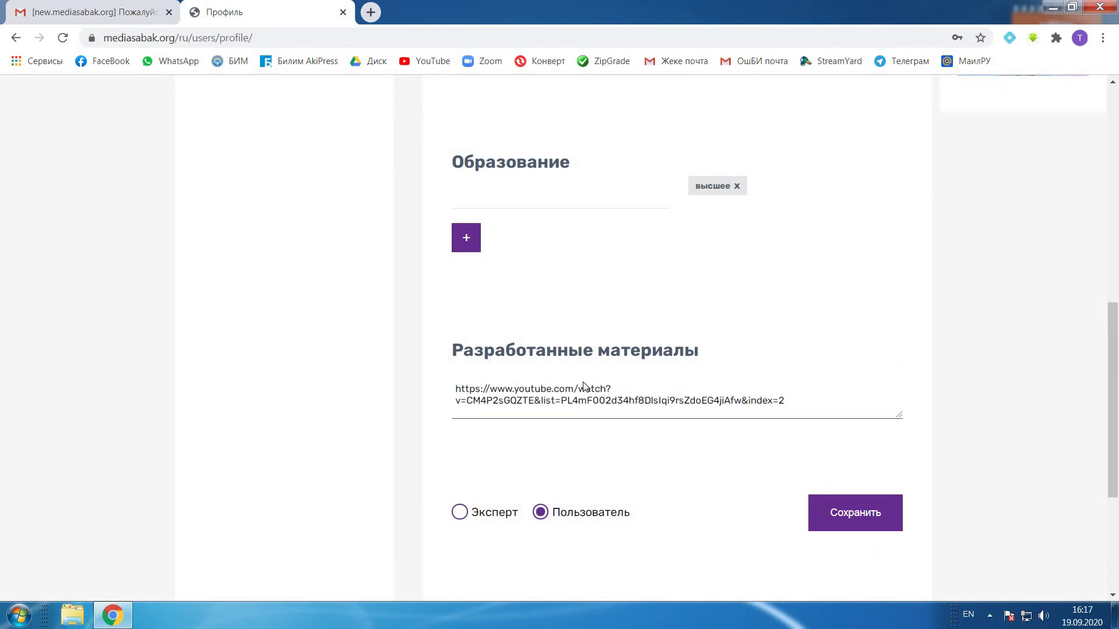
pyautogui.click(855, 515)
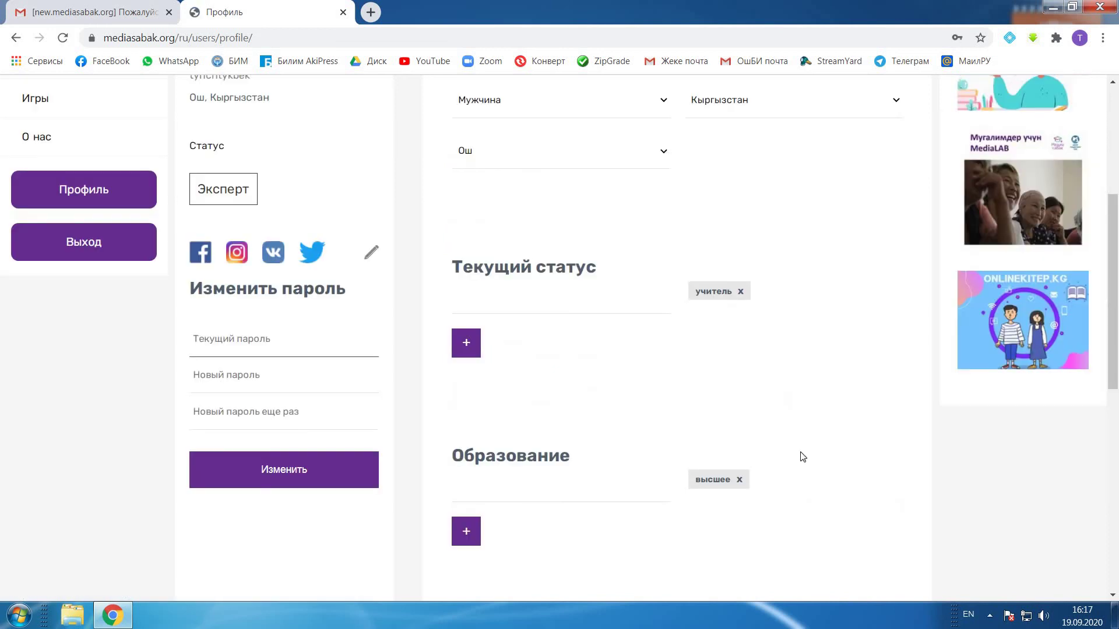
# Step: Bring up the Ваши соцсети editor for the profile's social links
pyautogui.scroll(5, 798, 434)
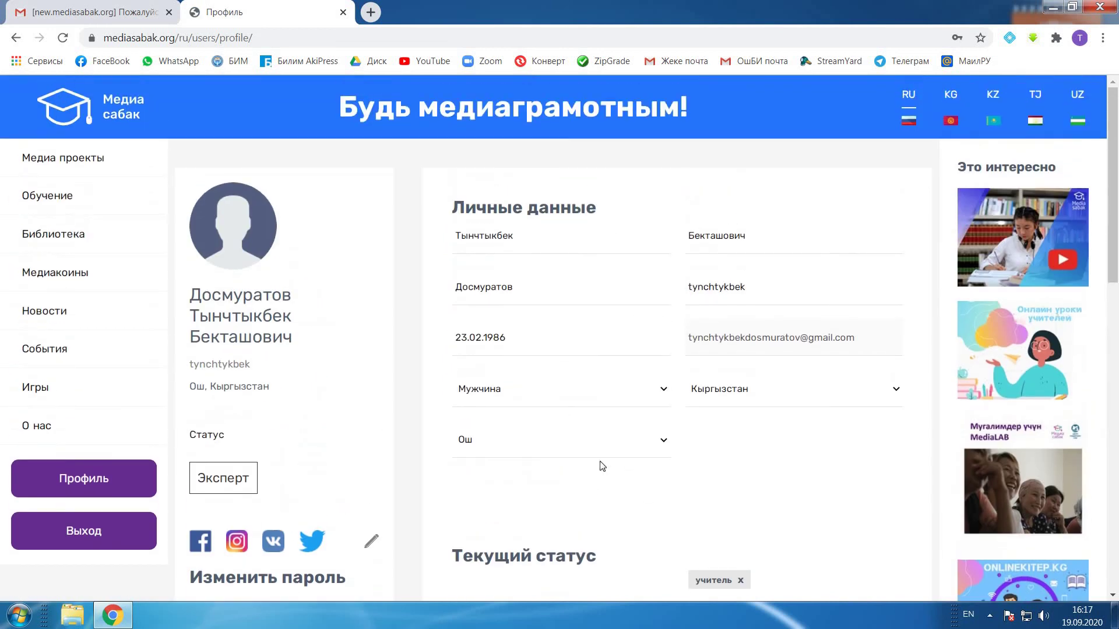
pyautogui.scroll(-3, 641, 474)
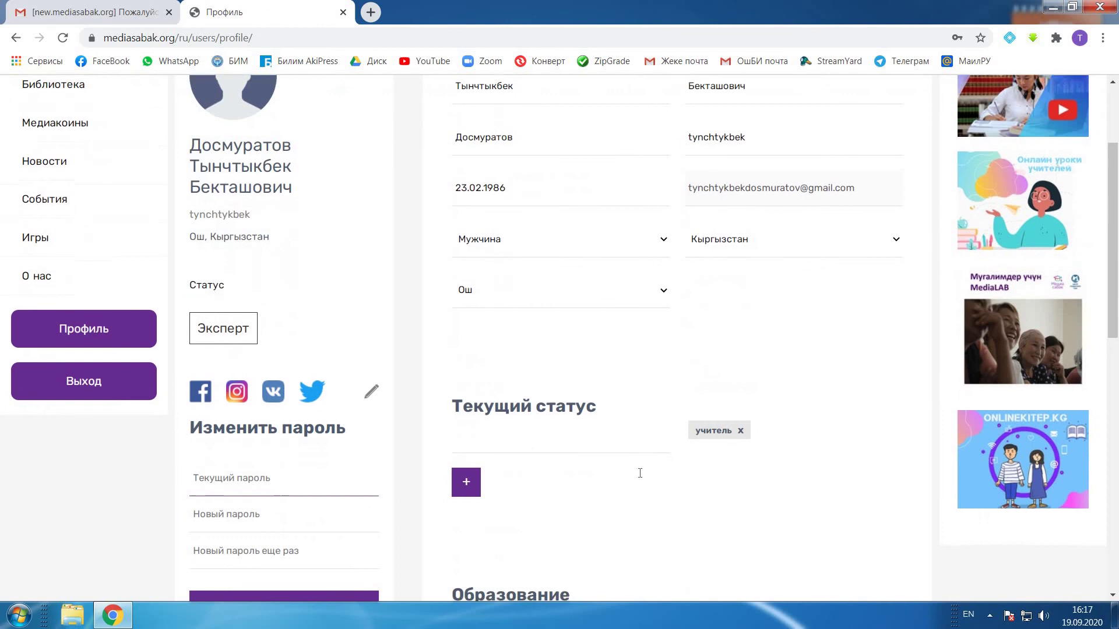
pyautogui.scroll(-3, 640, 473)
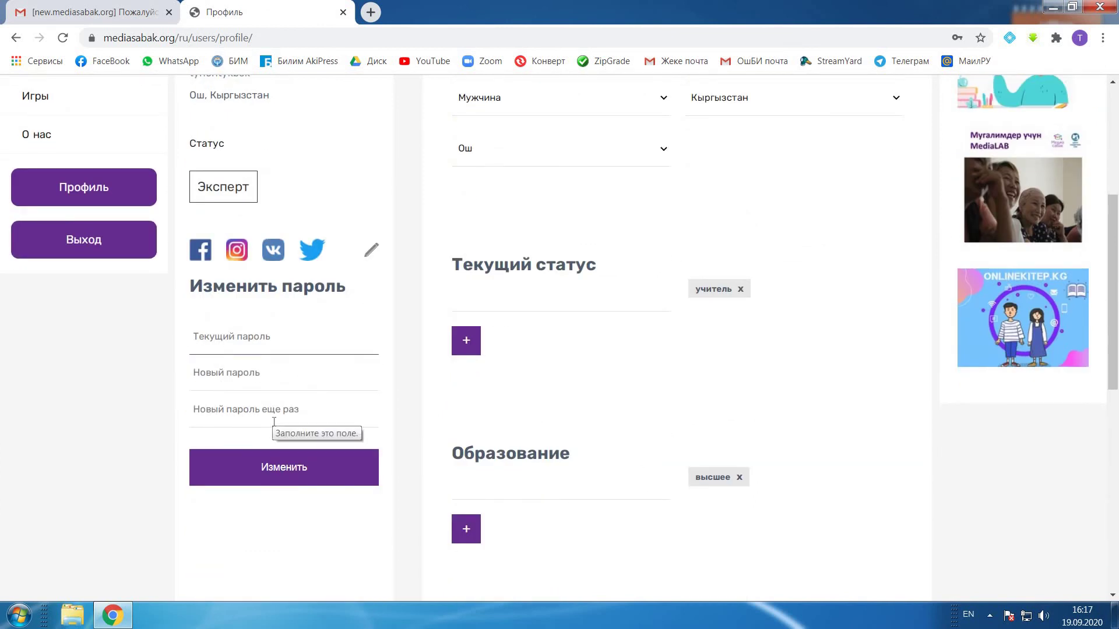
pyautogui.scroll(4, 390, 317)
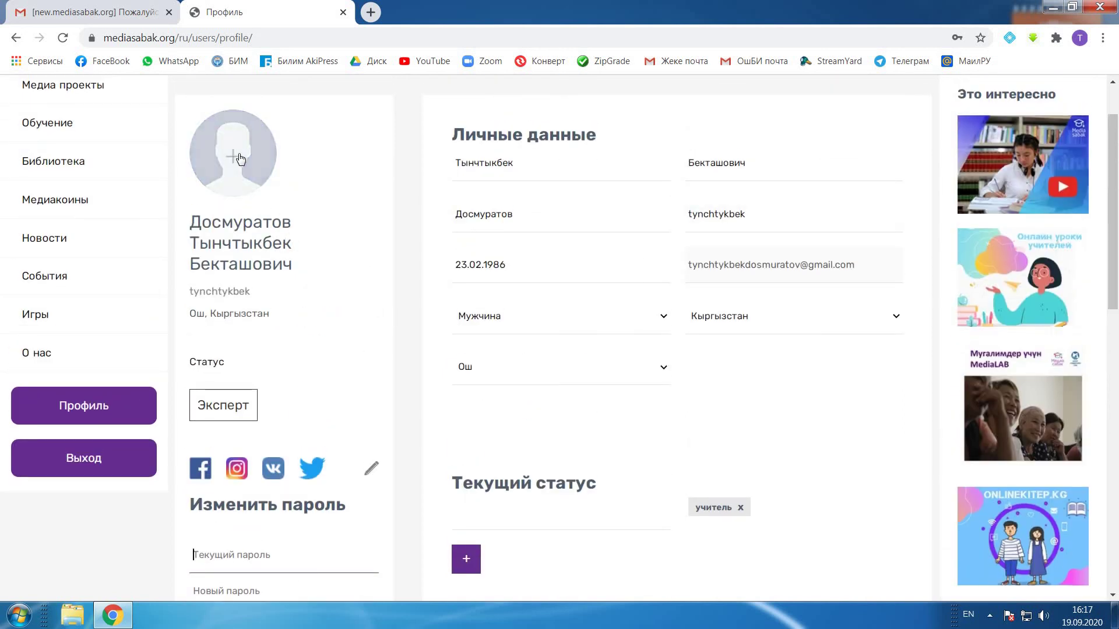
pyautogui.scroll(-2, 370, 404)
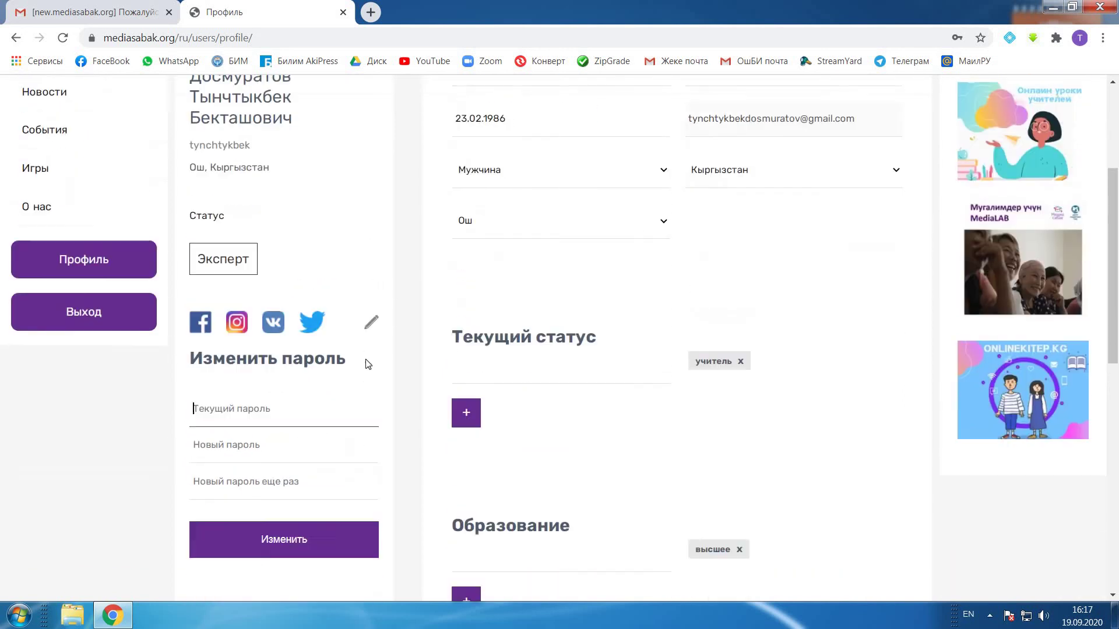
pyautogui.scroll(1, 369, 372)
pyautogui.click(372, 397)
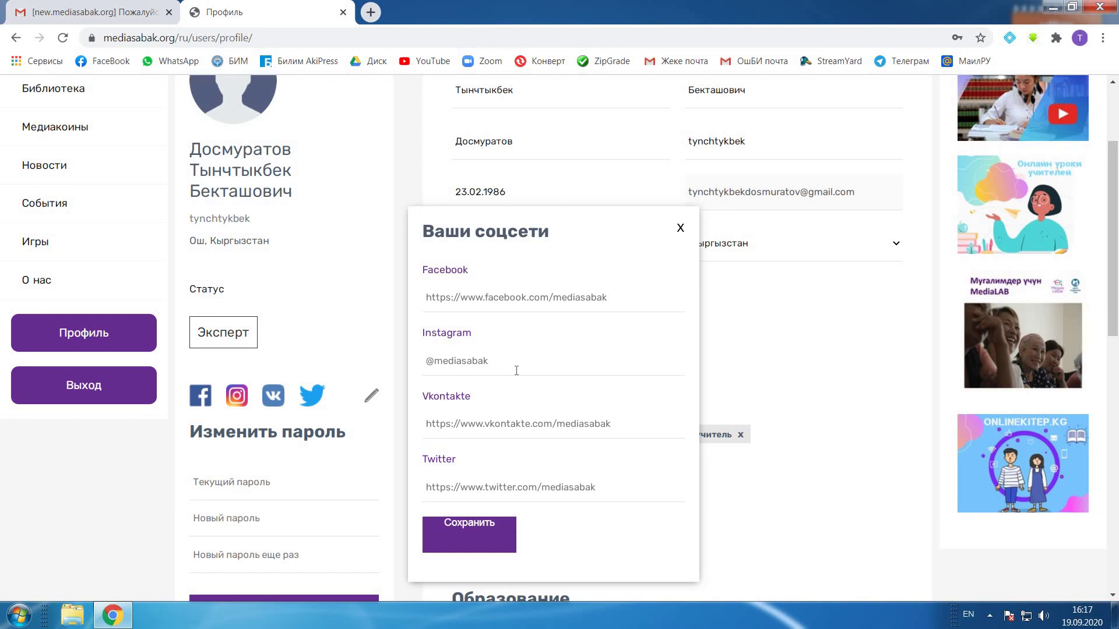
# Step: Save the Ваши соцсети dialog, close it, and return to the top of the Профиль page
pyautogui.click(500, 529)
pyautogui.click(680, 229)
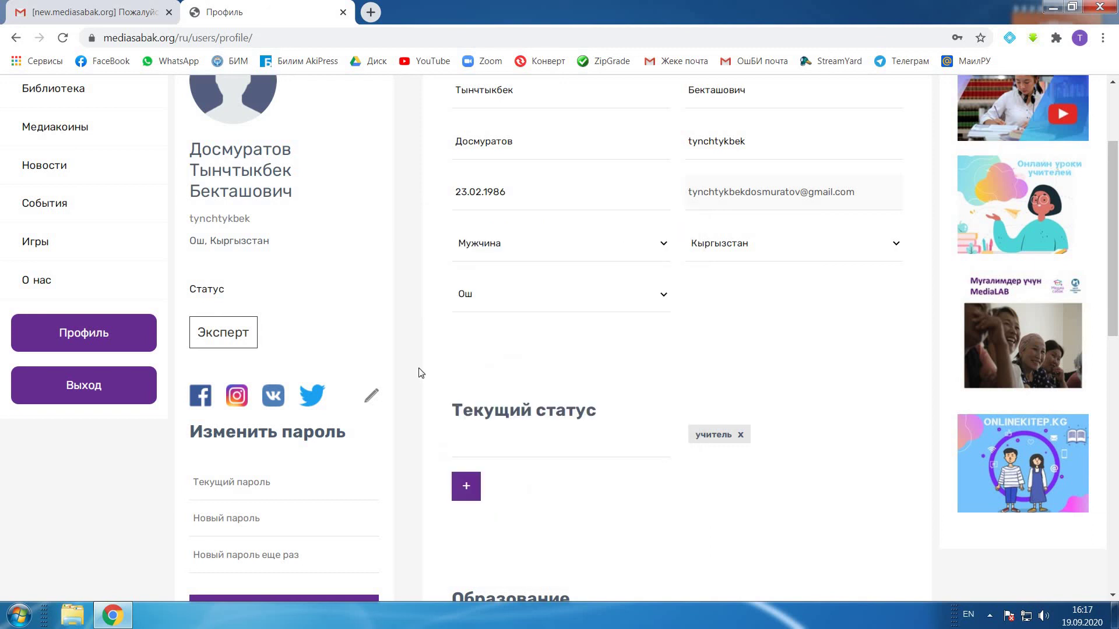
pyautogui.scroll(3, 420, 373)
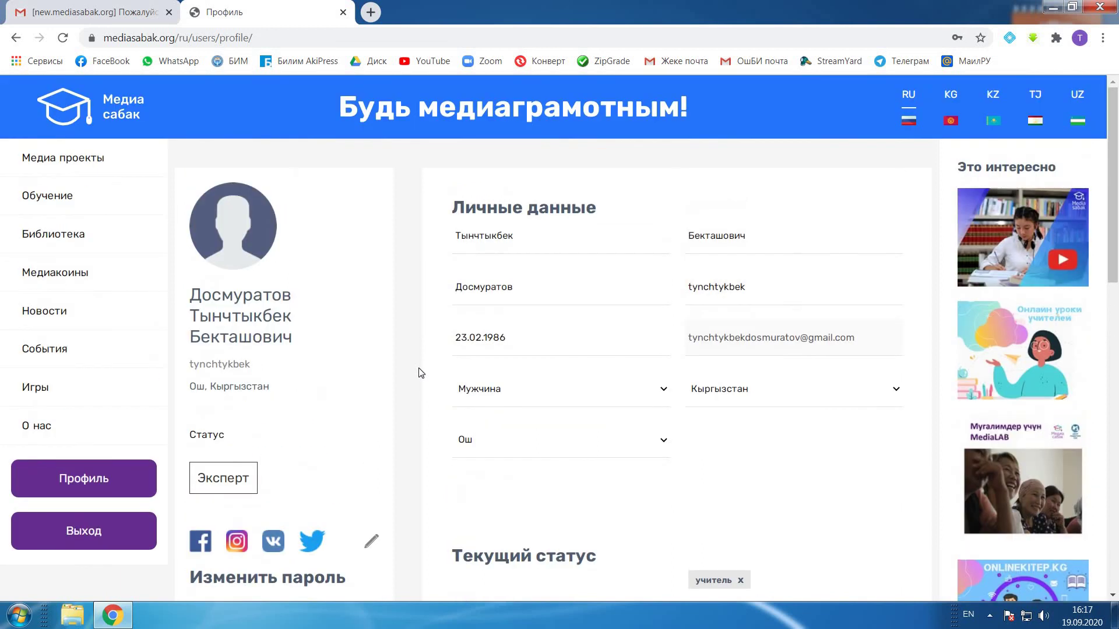